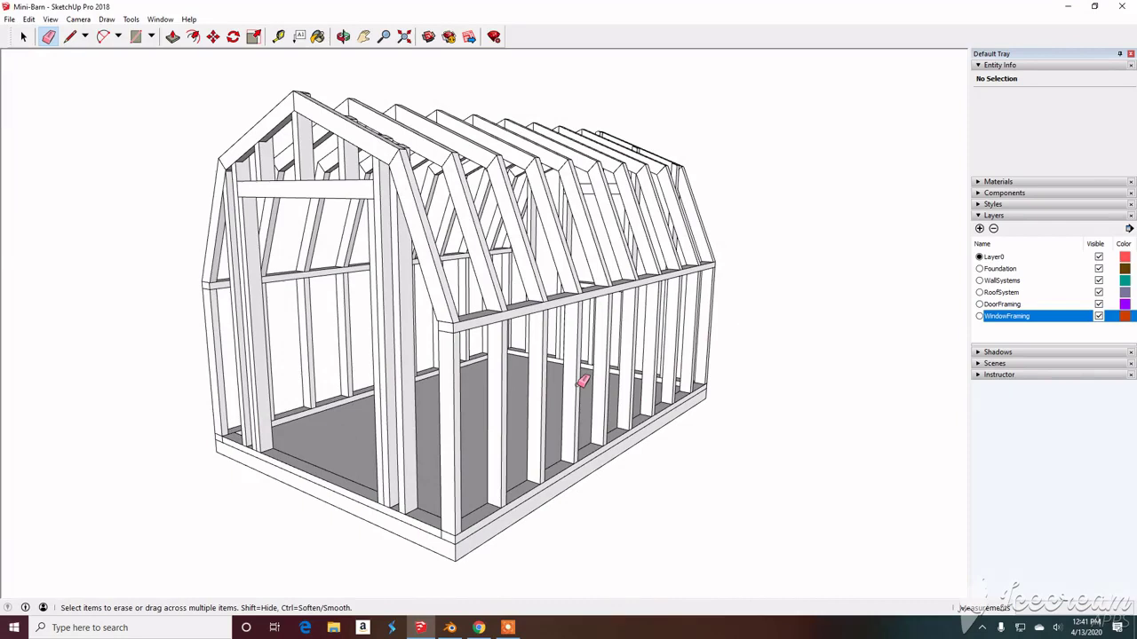
Hide the Foundation, RoofSystem, DoorFraming and WindowFraming layers, leaving only the stud walls visible.
left_click(1098, 269)
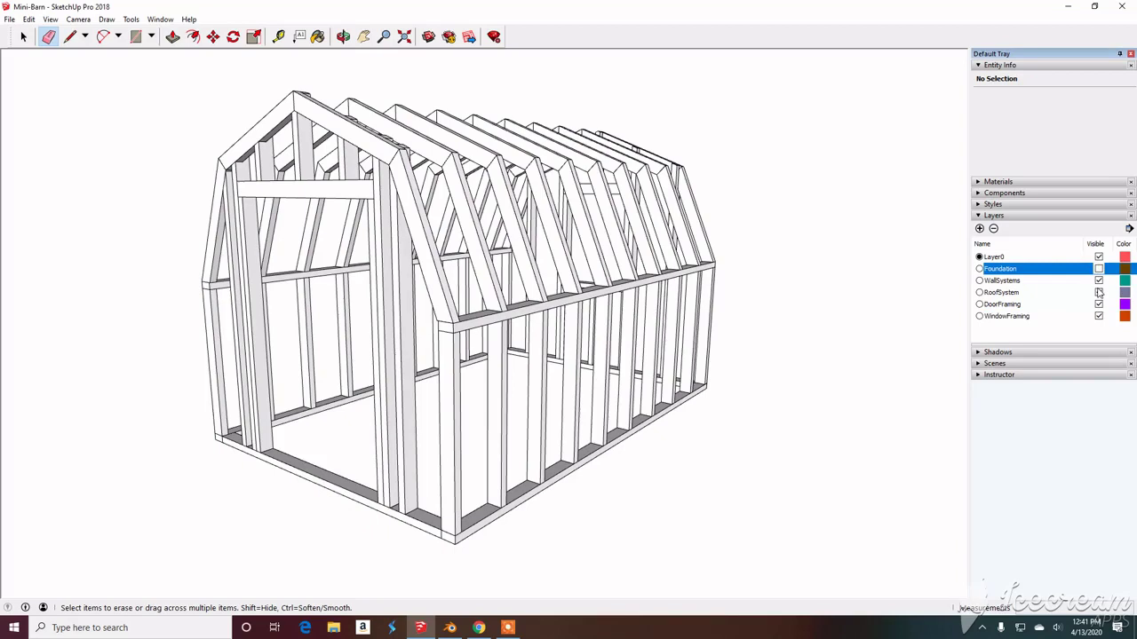
left_click(1098, 292)
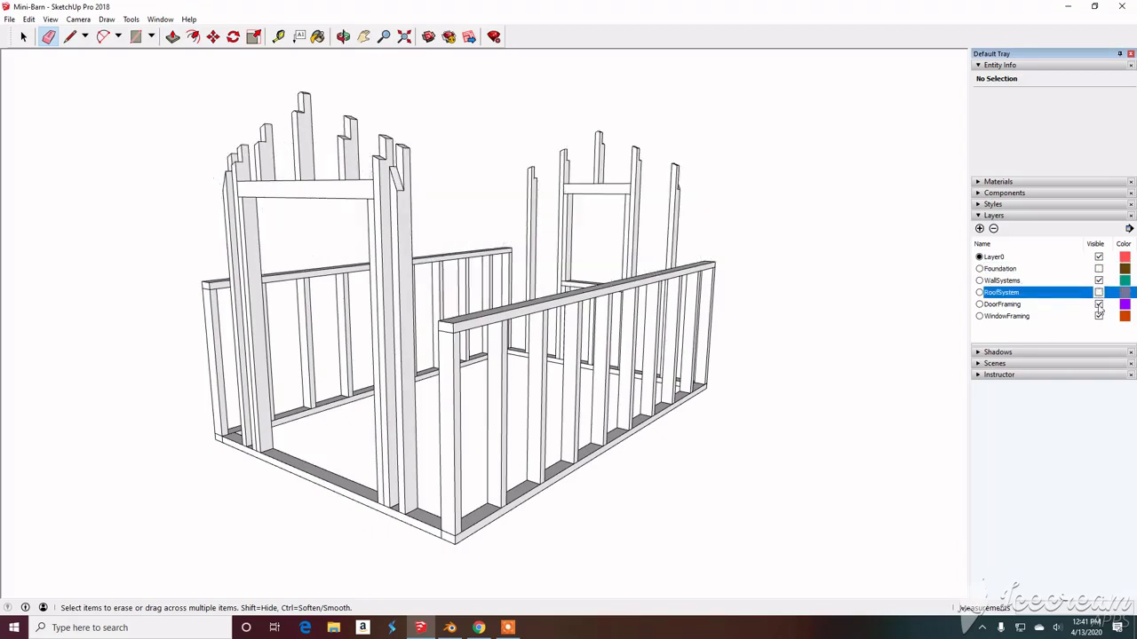
left_click(1099, 304)
left_click(1098, 316)
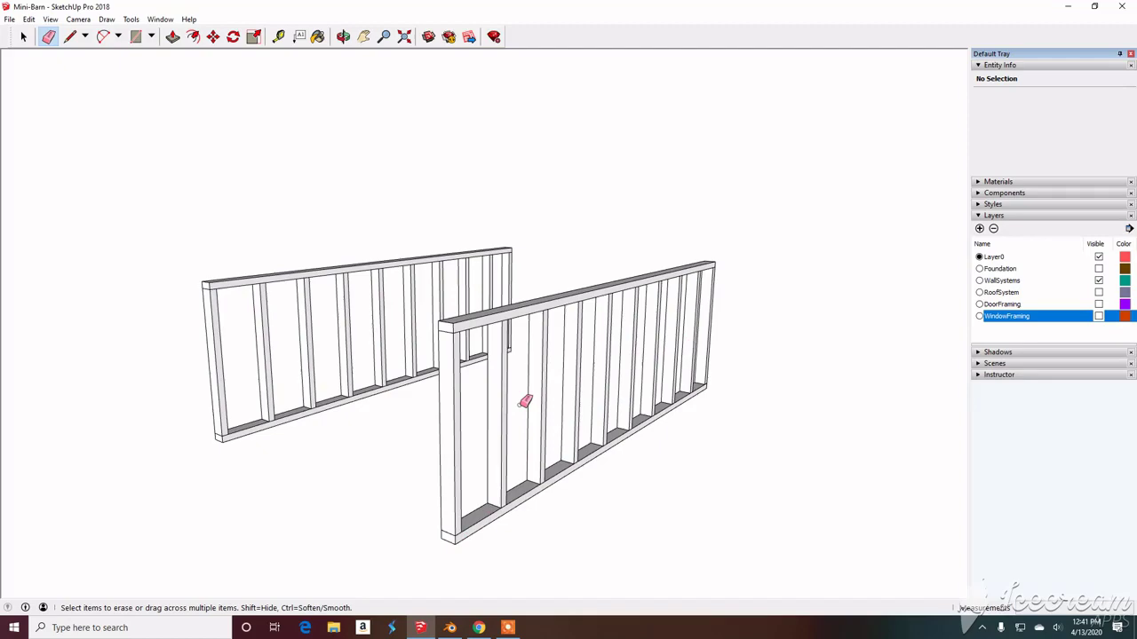
Hide the curved truss group in the TrussMember model in the browser.
left_click(479, 628)
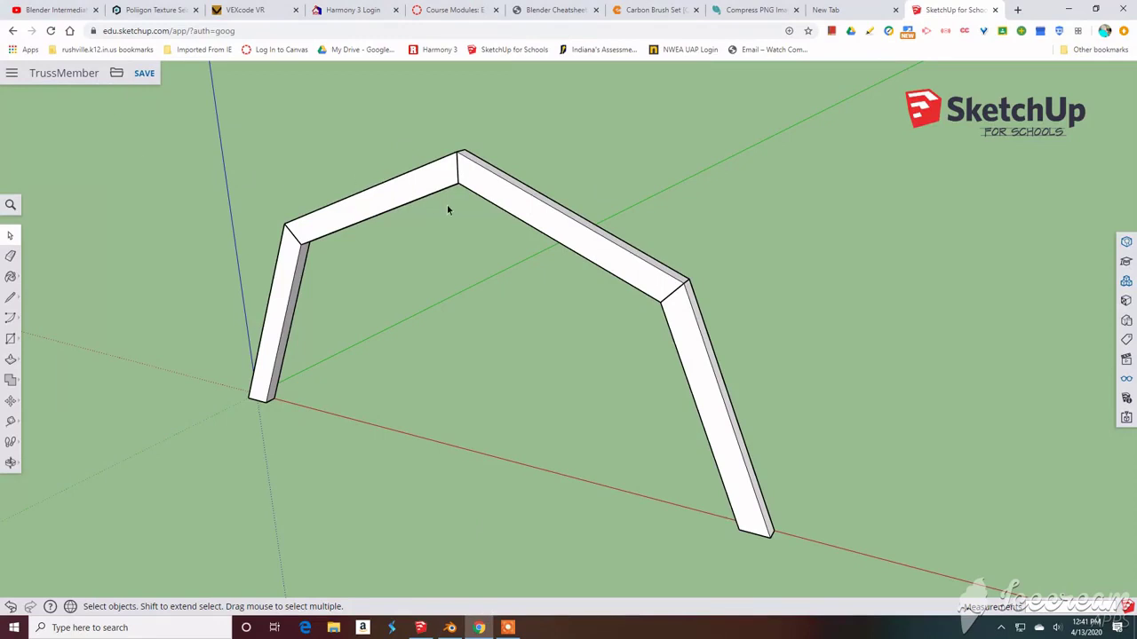
left_click(401, 201)
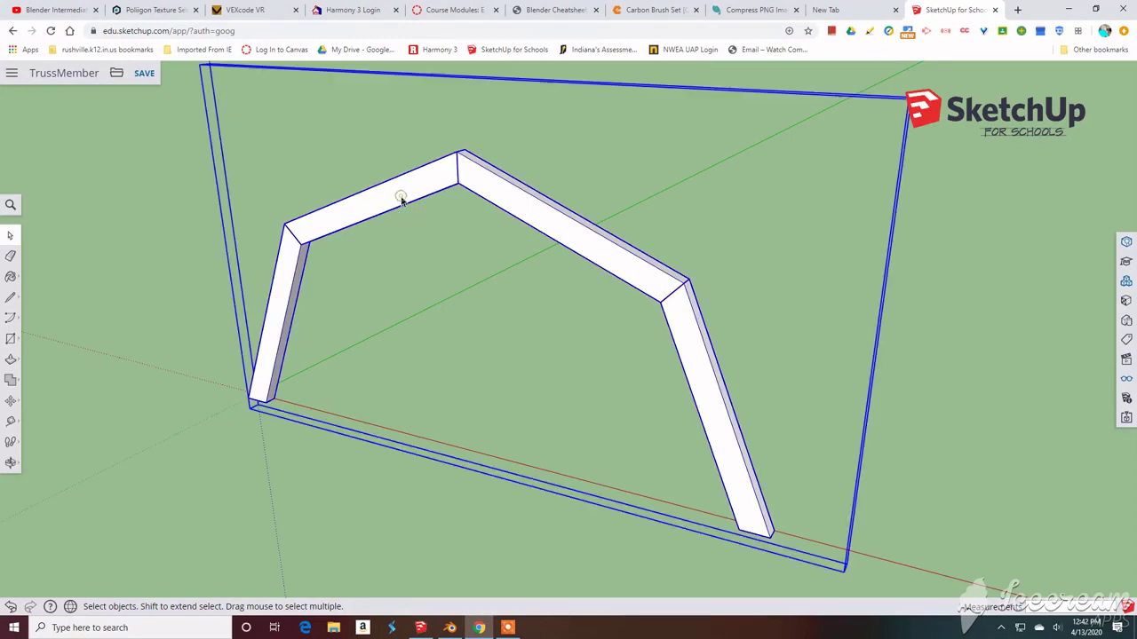
right_click(578, 238)
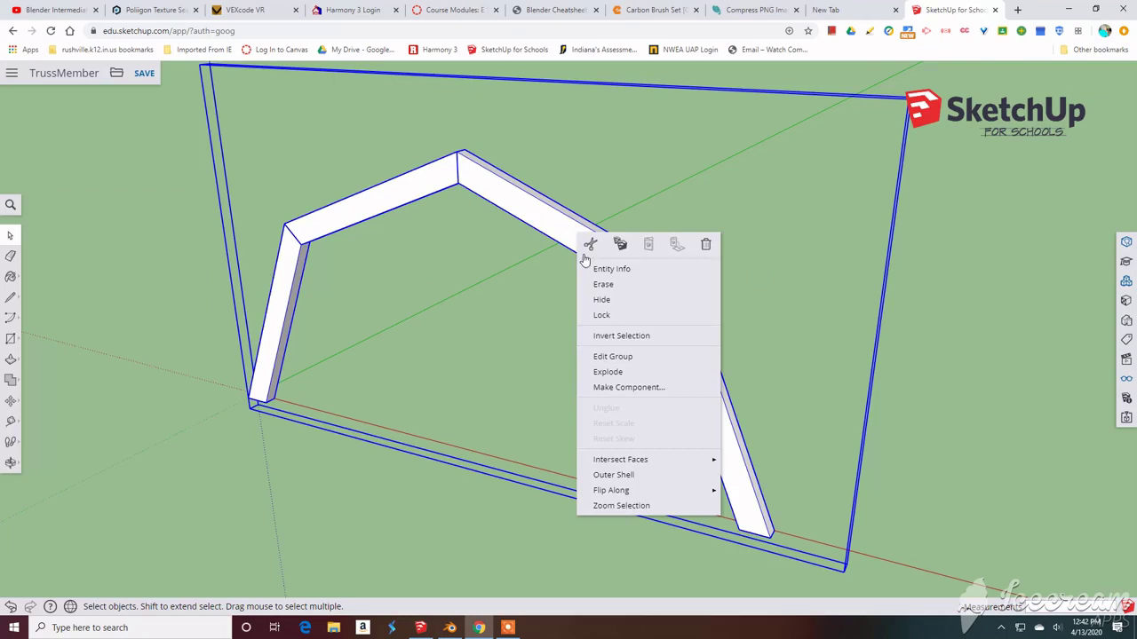
left_click(601, 301)
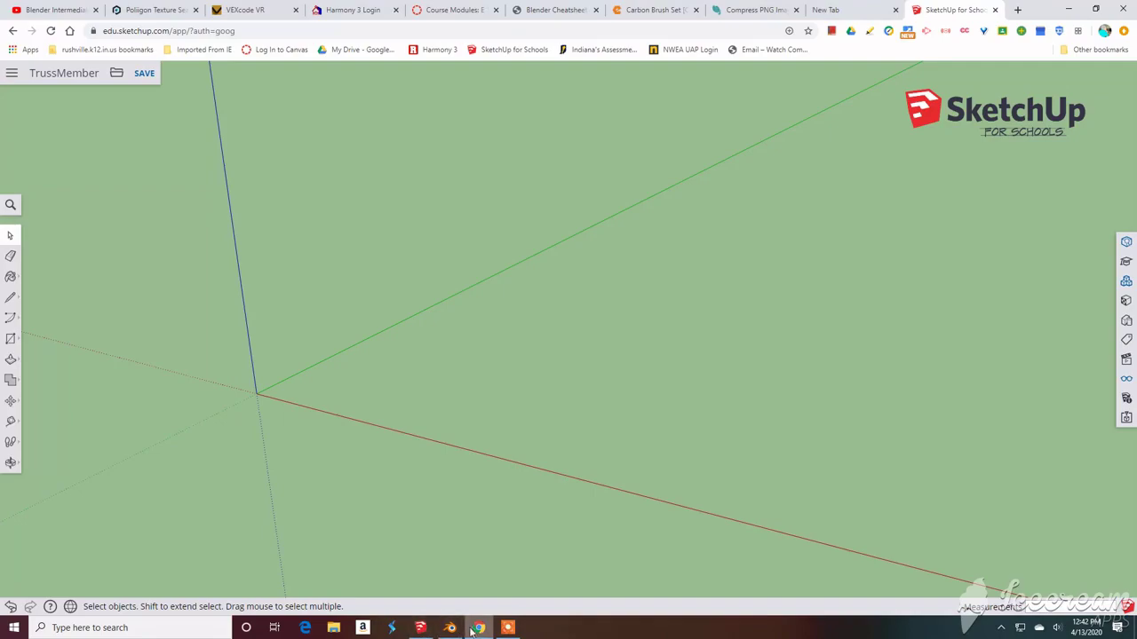
Bring the SketchUp Pro 2018 window with the Mini-Barn stud walls to the front.
left_click(420, 628)
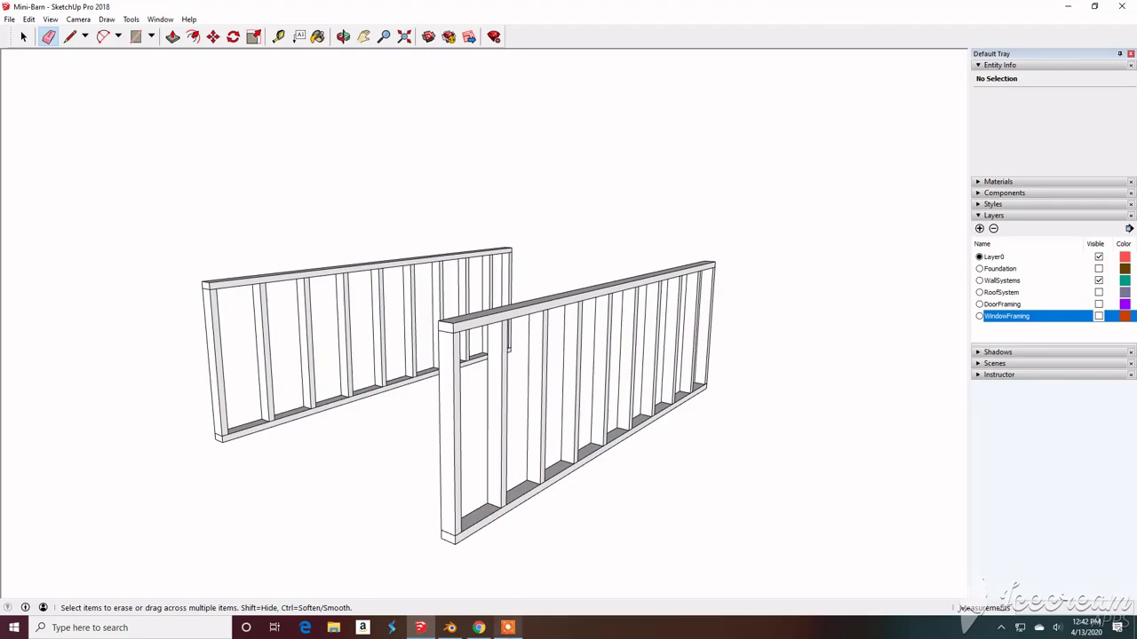
Draw a long narrow rectangle from the origin far along the green axis.
left_click(478, 627)
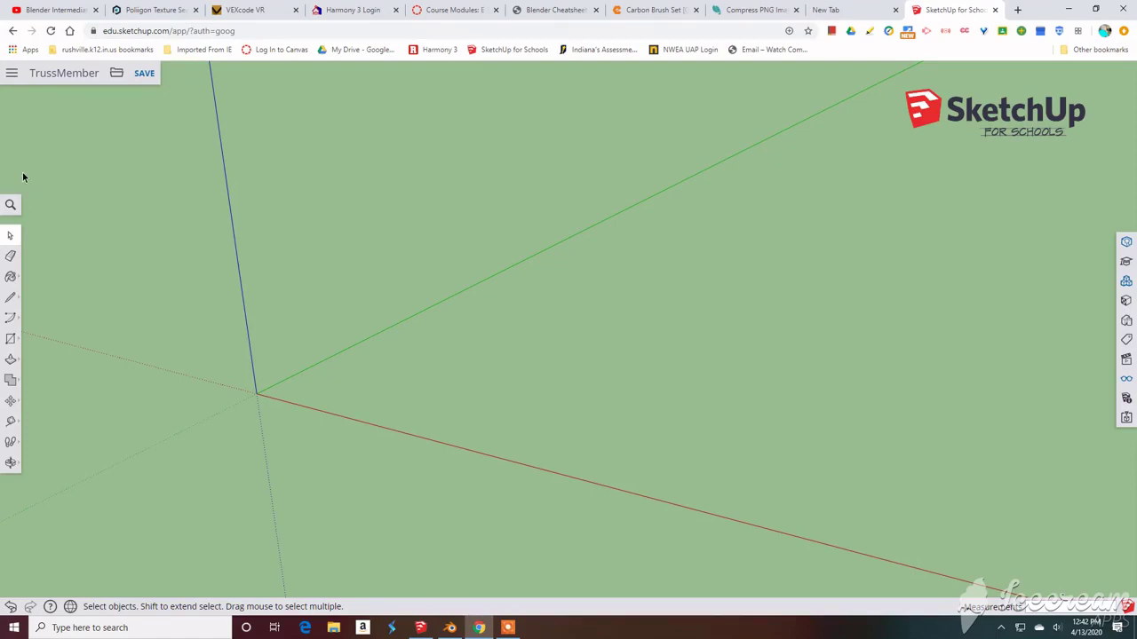
left_click(11, 338)
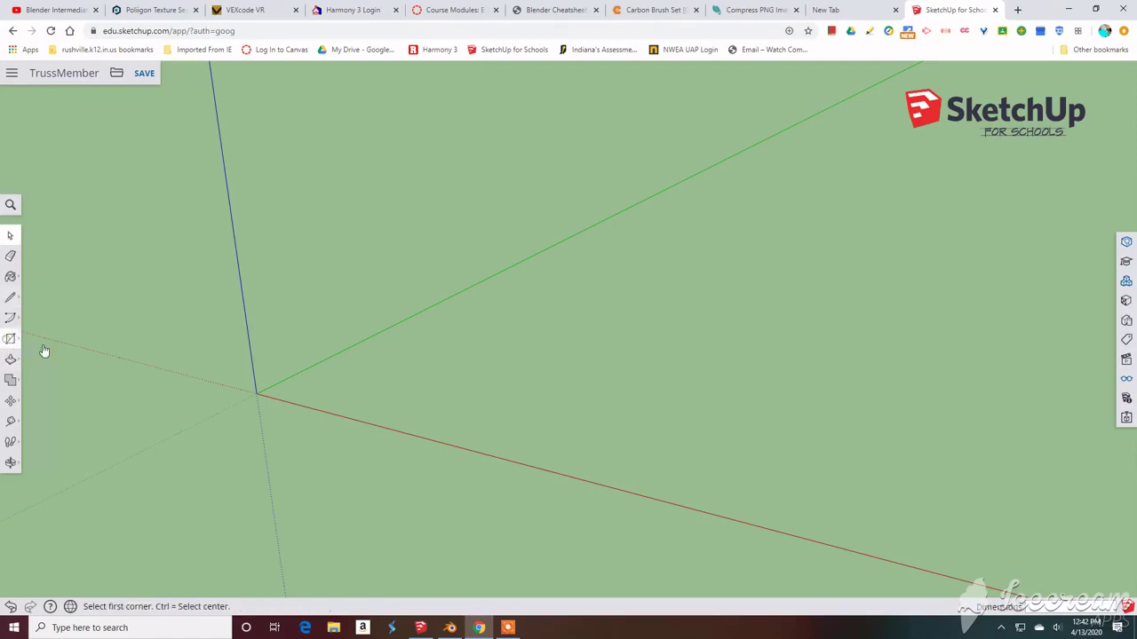
left_click(256, 391)
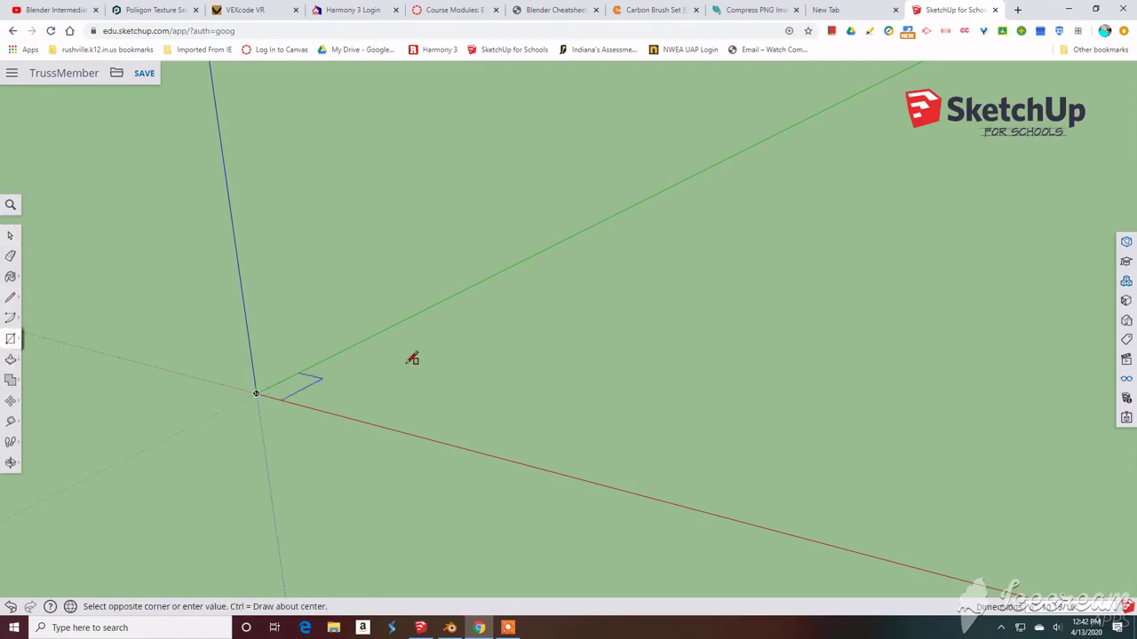
left_click(596, 253)
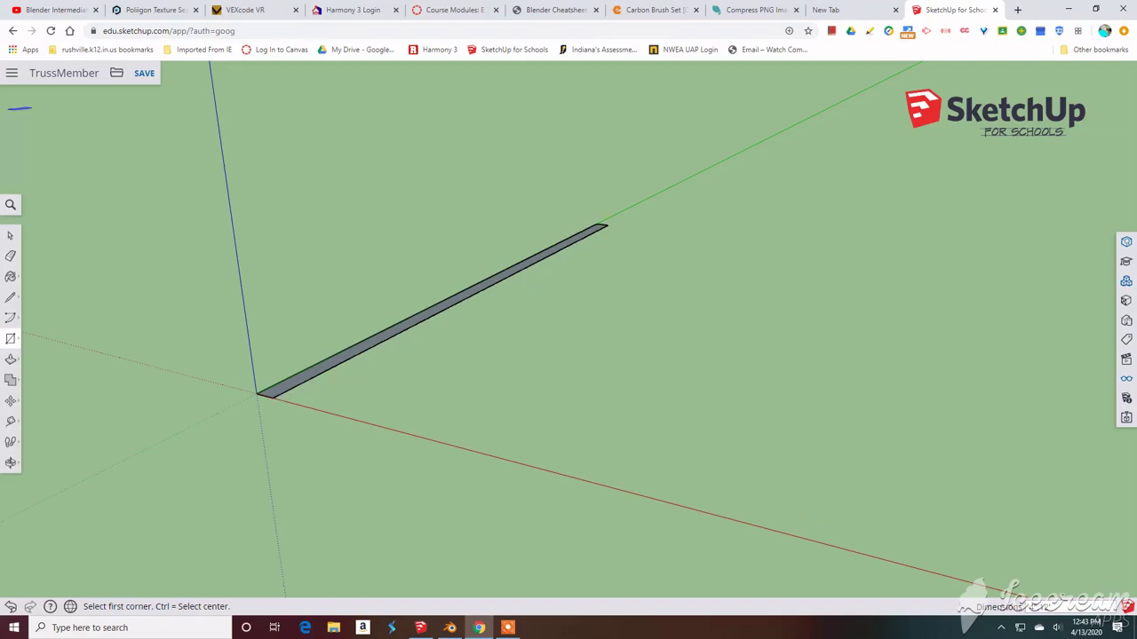
Push/pull the thin strip up into a solid 3D board.
middle_click_drag(266, 236, 368, 246)
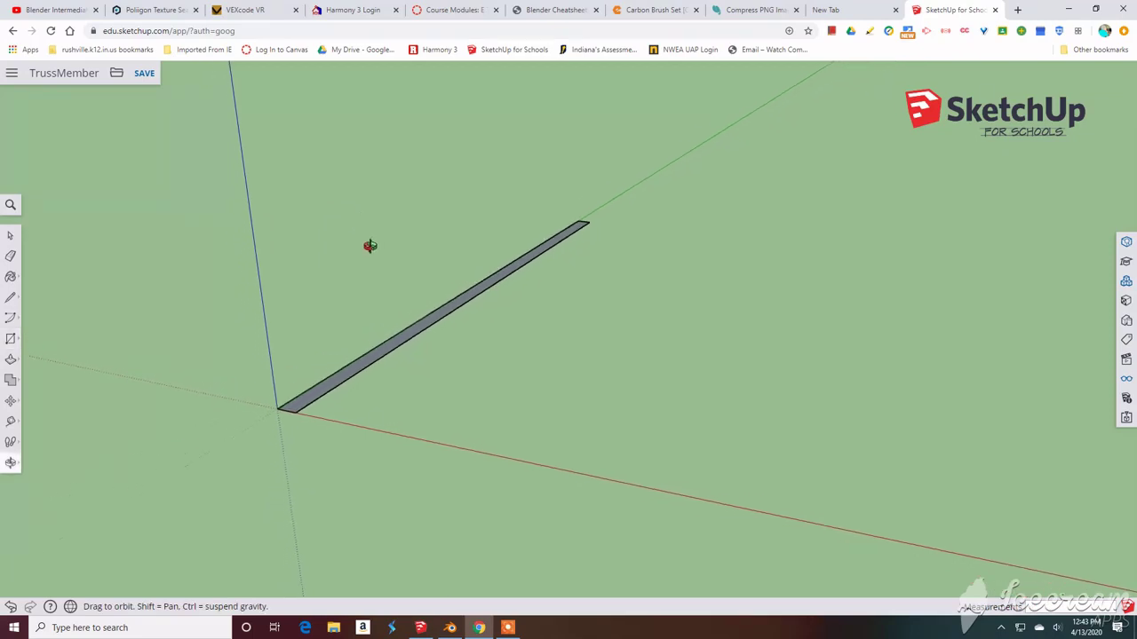
key("r")
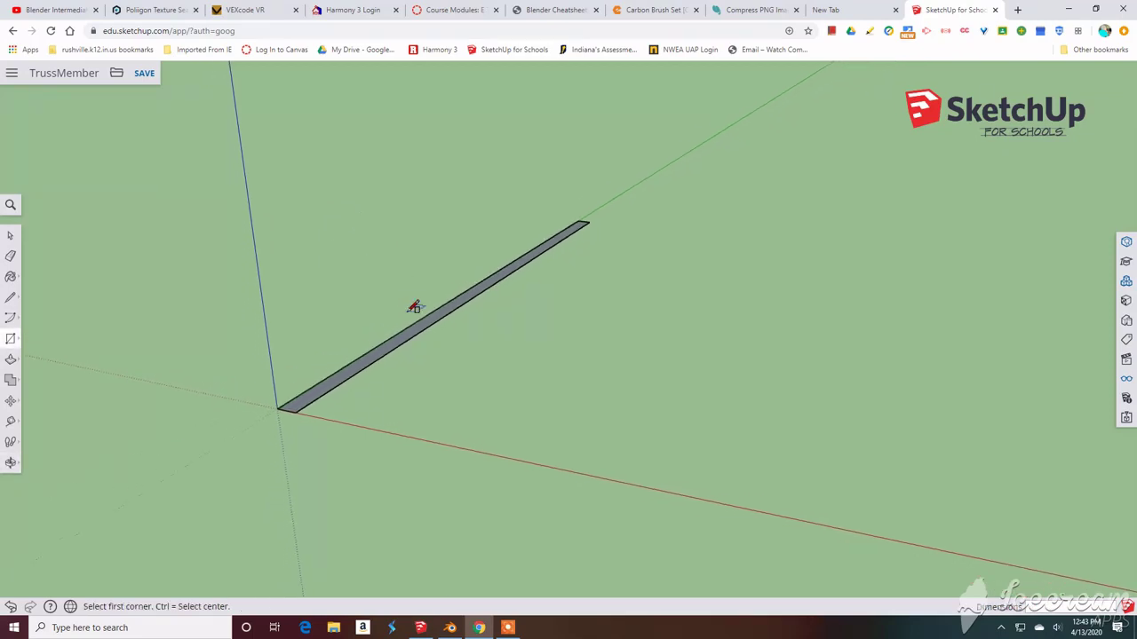
left_click(10, 361)
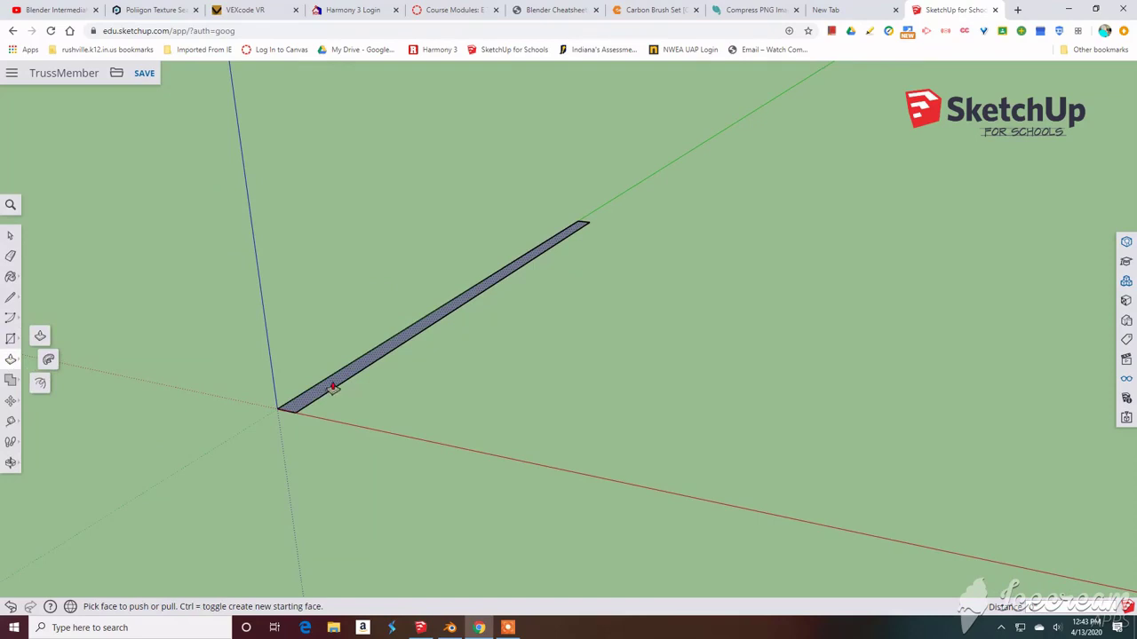
left_click(316, 388)
left_click(318, 383)
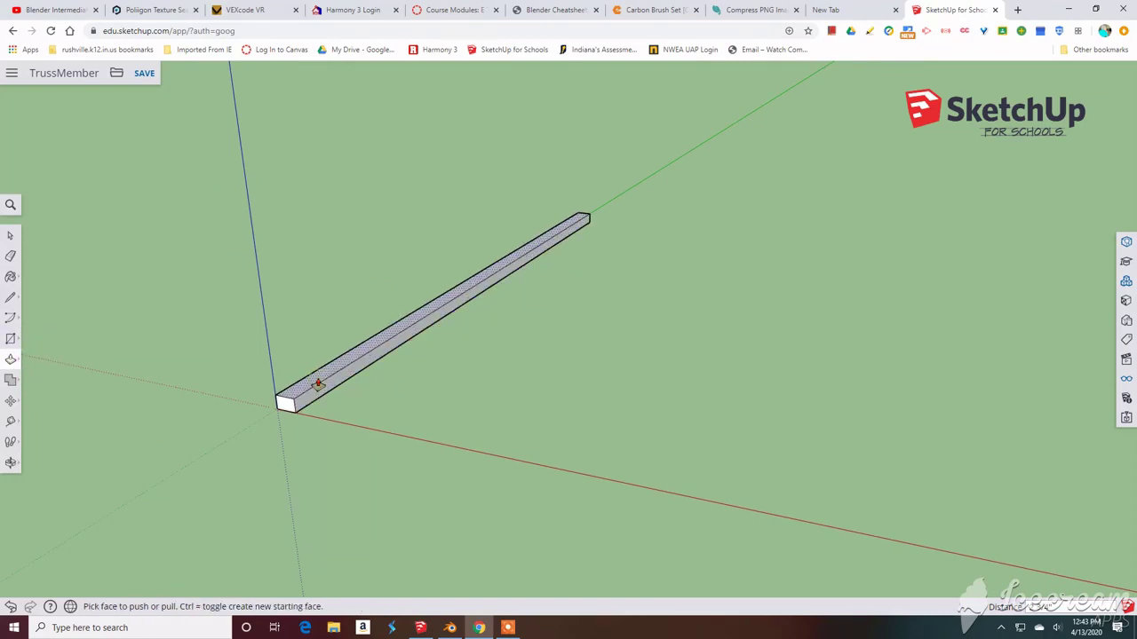
left_click(318, 384)
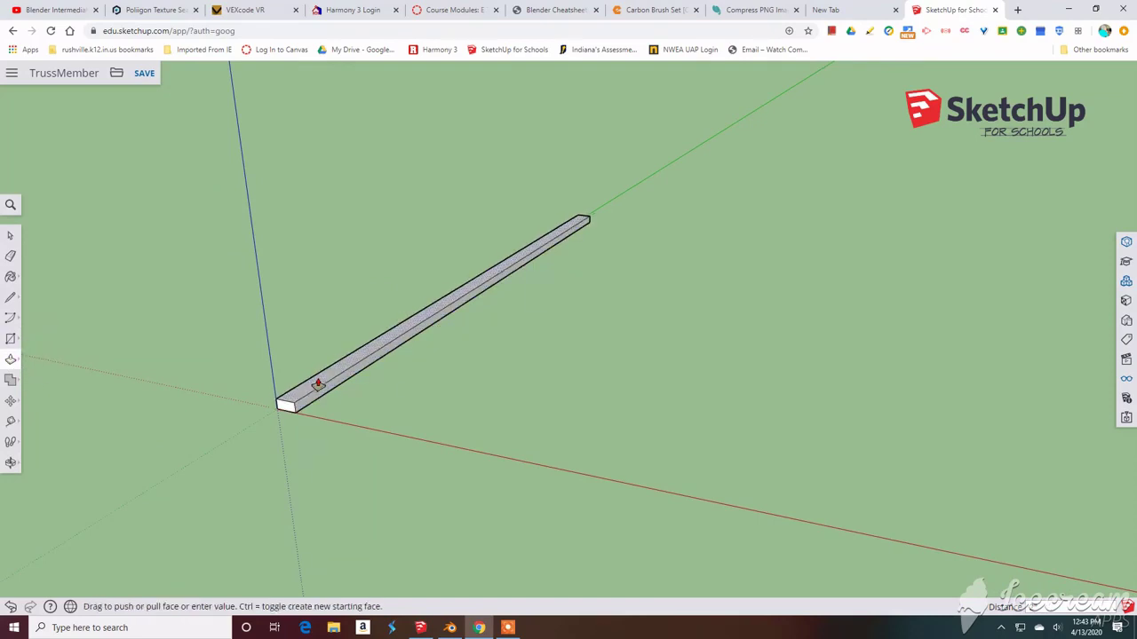
middle_click_drag(155, 467, 291, 402)
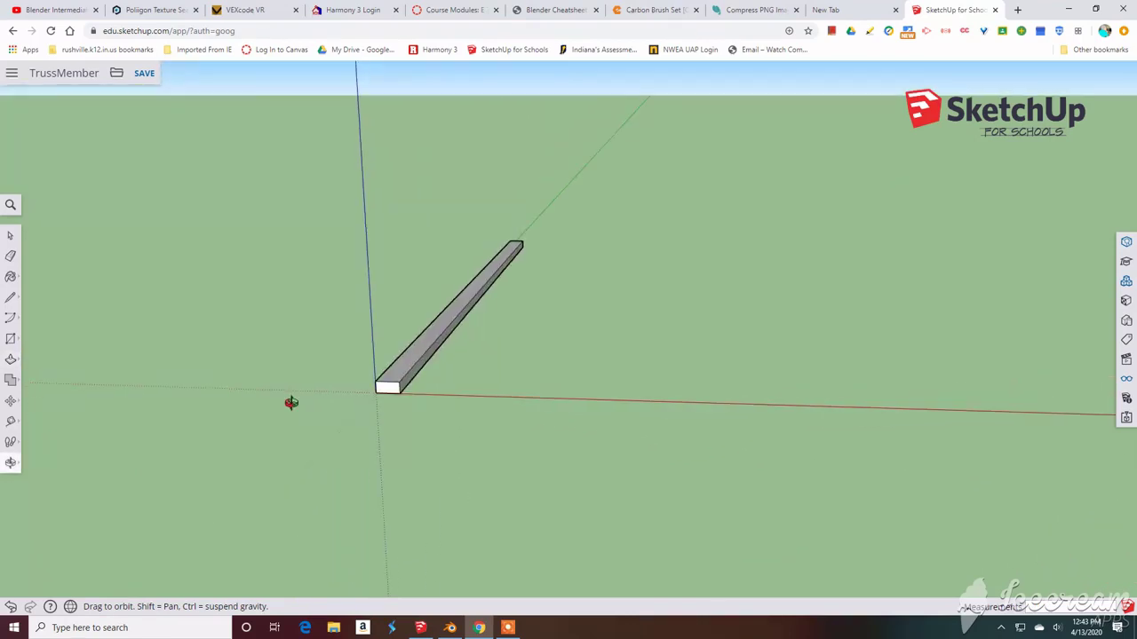
Select the whole board and make it a group.
left_click(9, 235)
left_click_drag(310, 178, 587, 426)
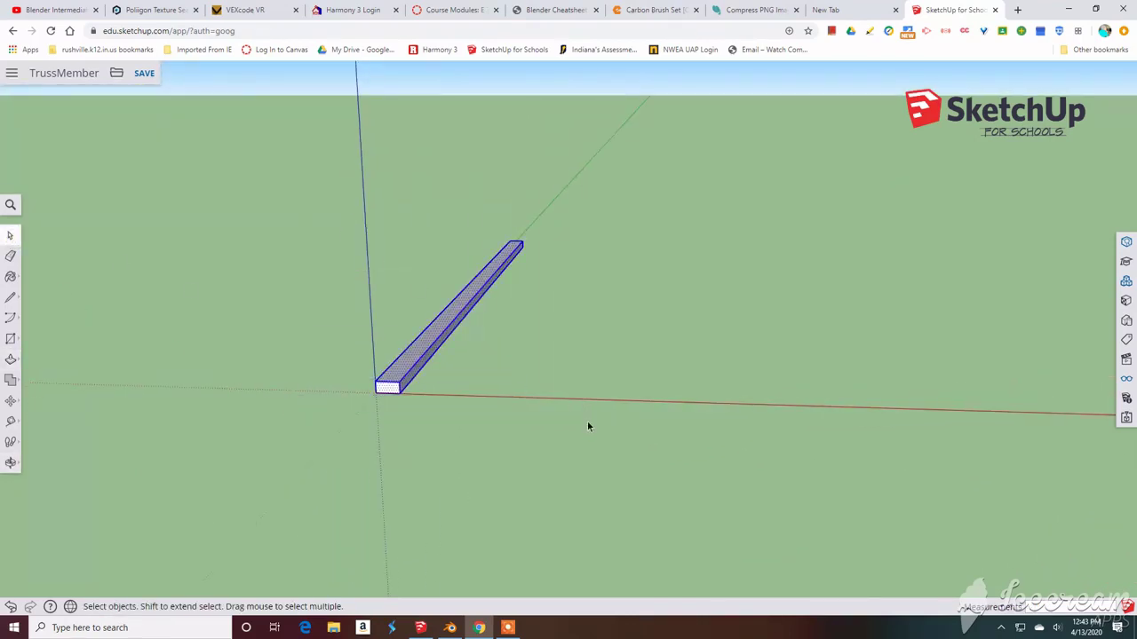
right_click(437, 342)
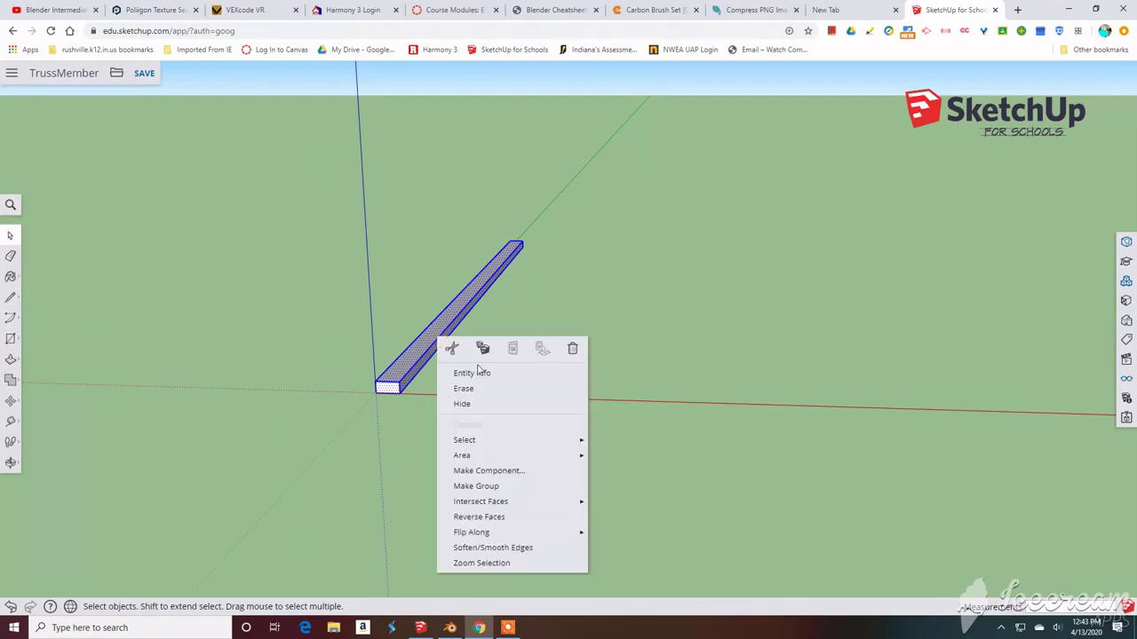
left_click(488, 482)
middle_click_drag(509, 404, 426, 317)
scroll(408, 316, "up", 1)
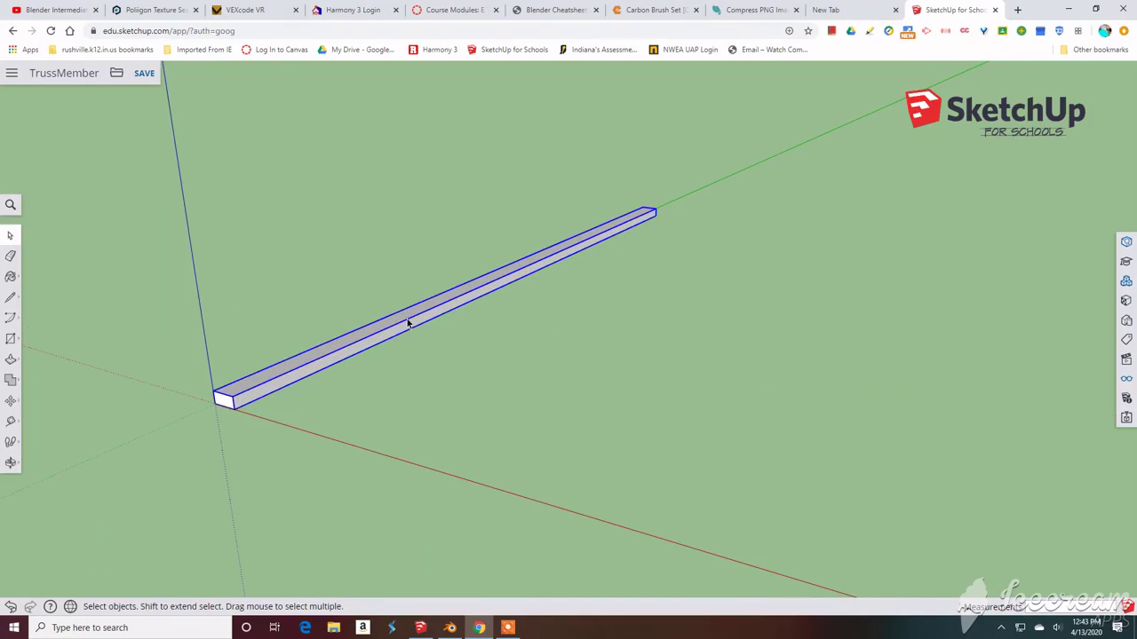
left_click(359, 273)
left_click(384, 340)
scroll(254, 306, "down", 1)
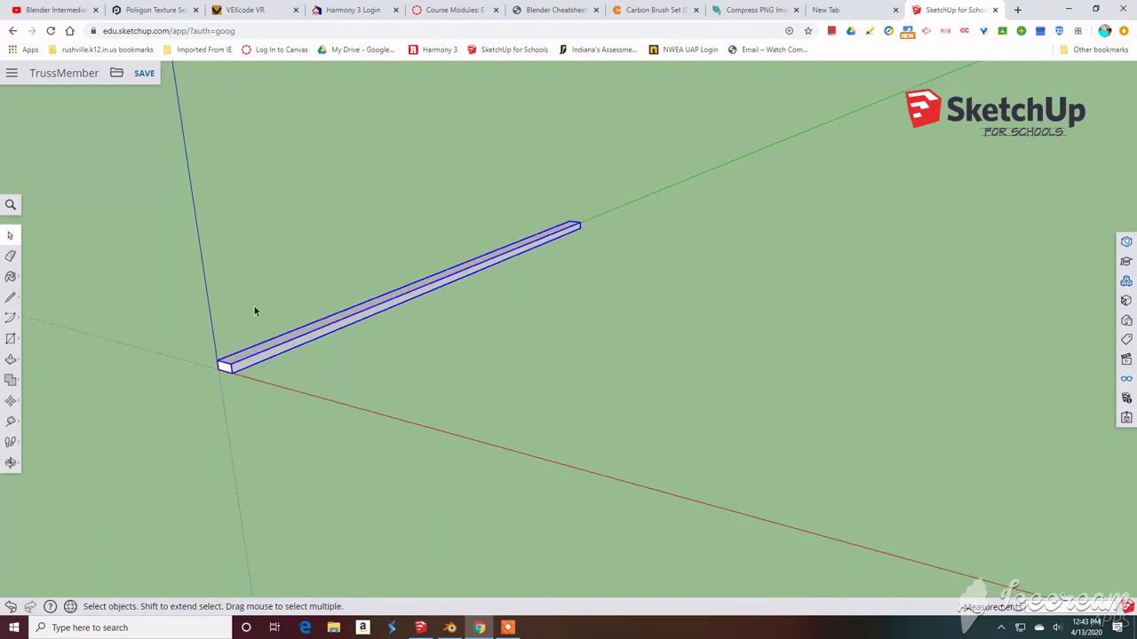
middle_click_drag(254, 306, 459, 359)
scroll(458, 358, "up", 1)
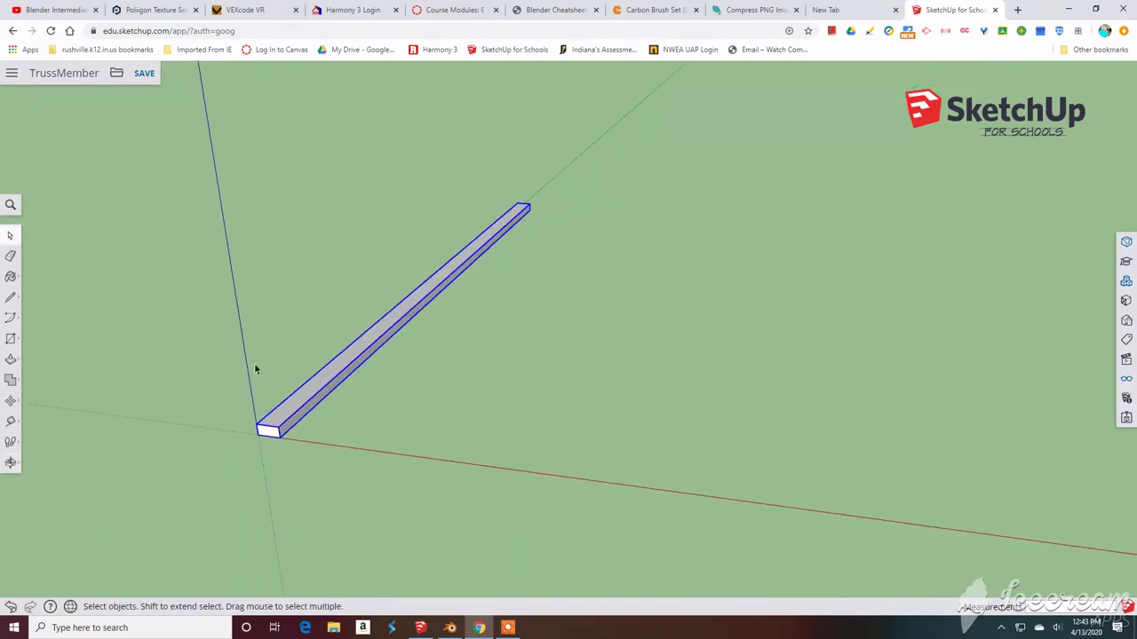
left_click(420, 628)
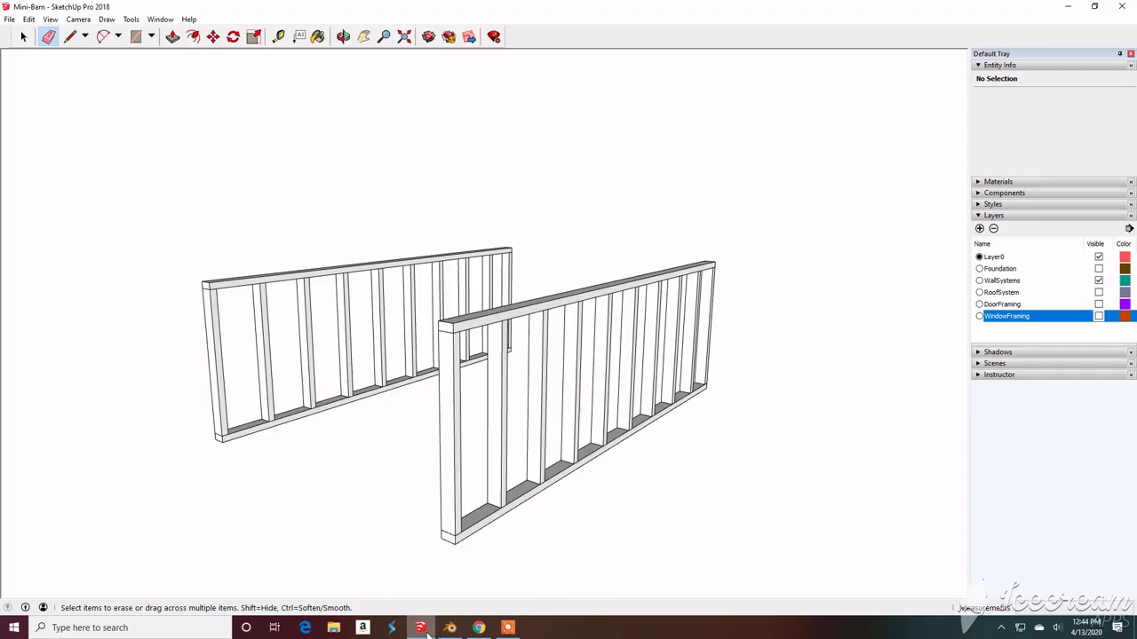
left_click(478, 628)
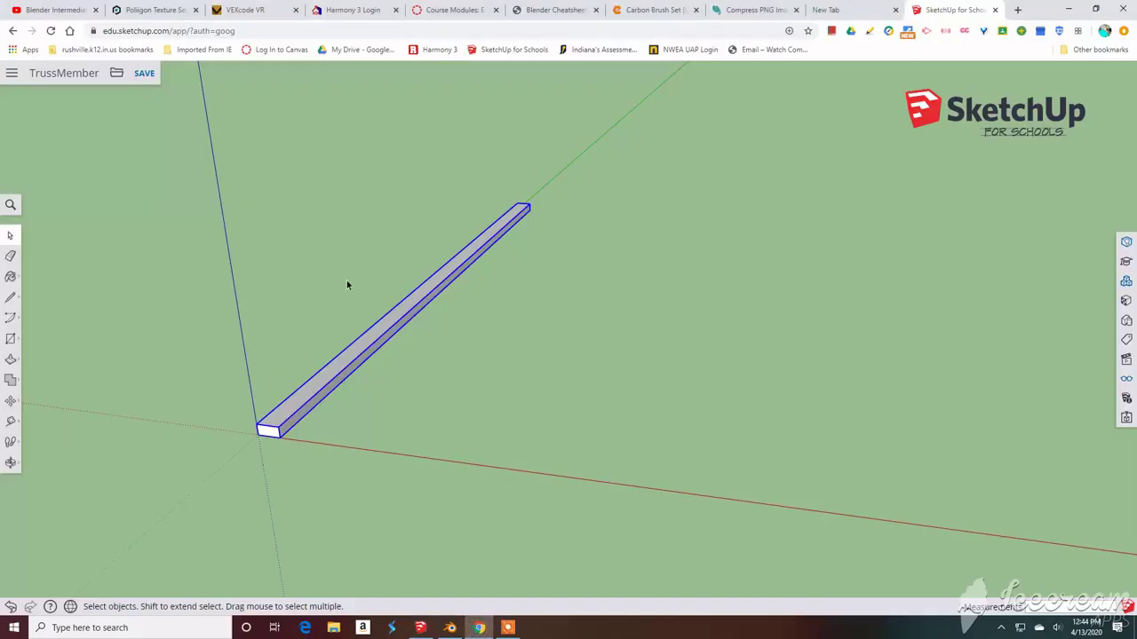
Draw a small rectangle on the ground beside the board, dismissing the overwrite prompt.
left_click(11, 338)
left_click(343, 428)
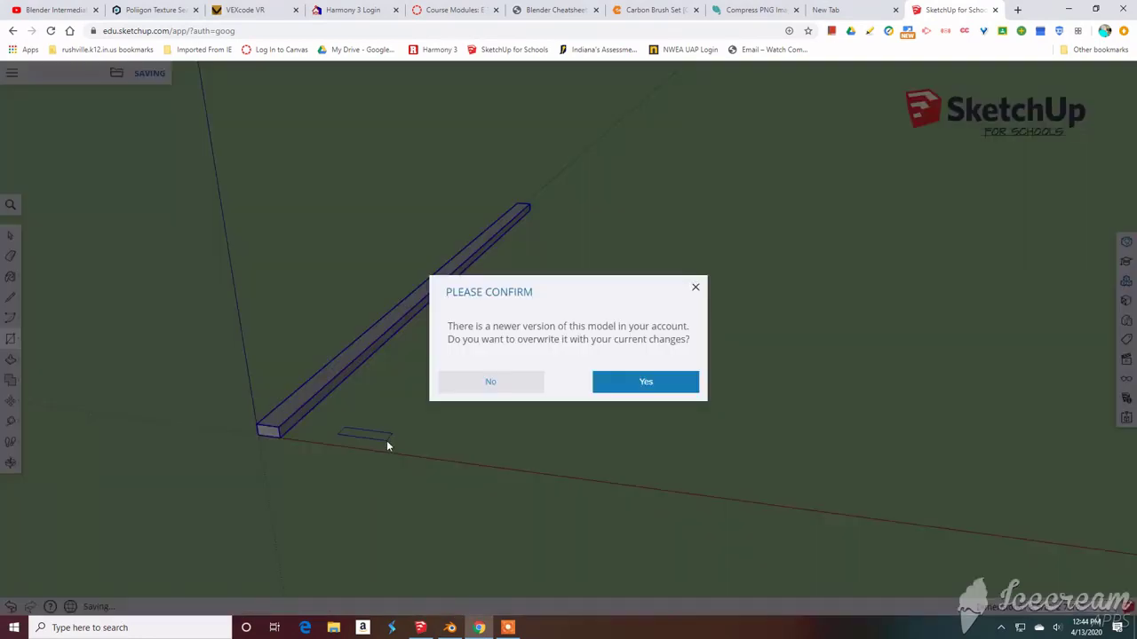
left_click(696, 286)
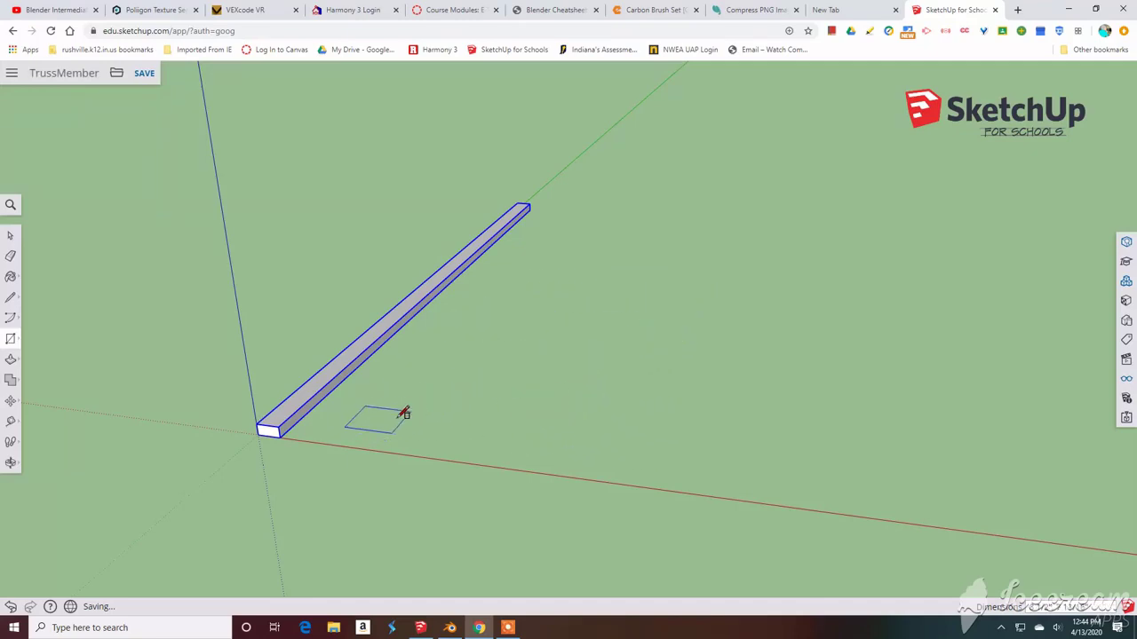
left_click(377, 426)
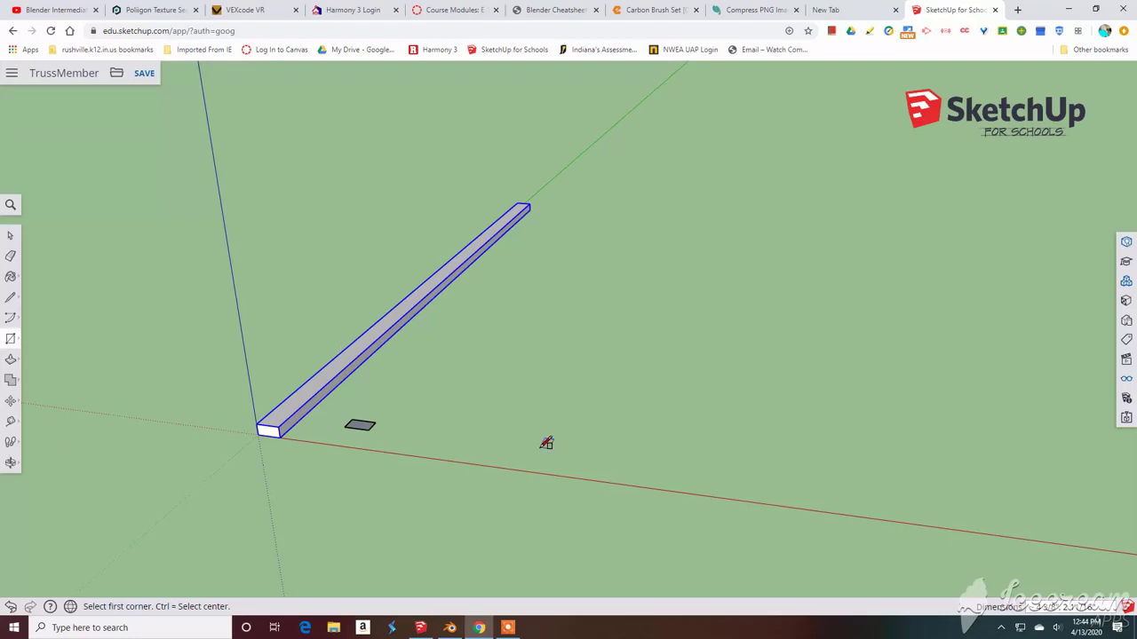
key("Escape")
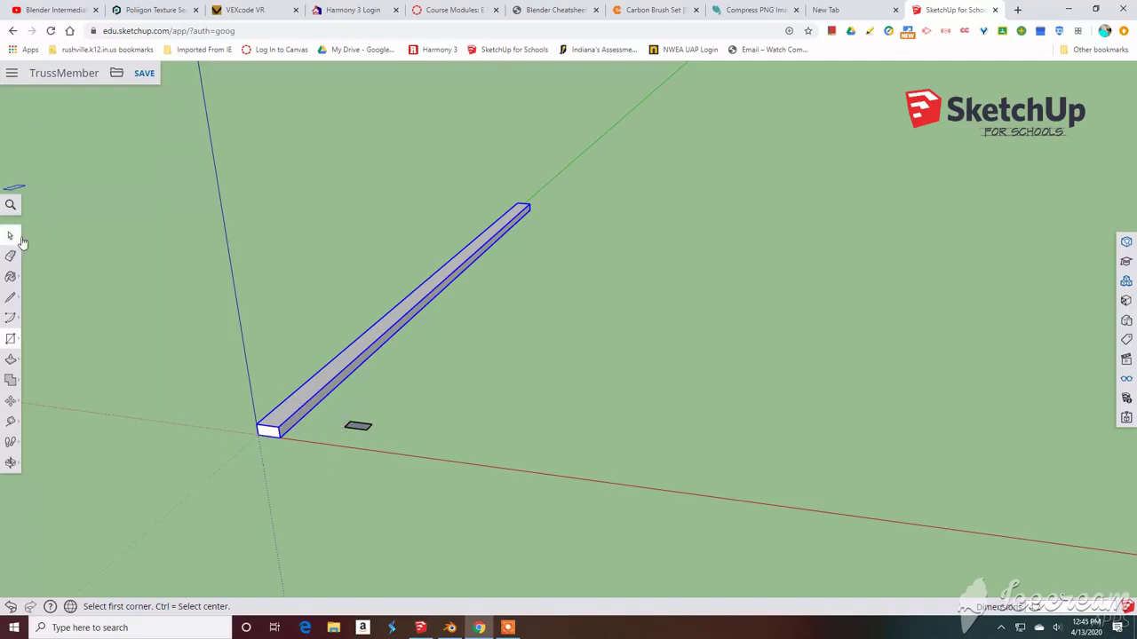
Push/pull the small rectangle up into a tall upright post.
left_click(10, 359)
left_click_drag(358, 430, 334, 211)
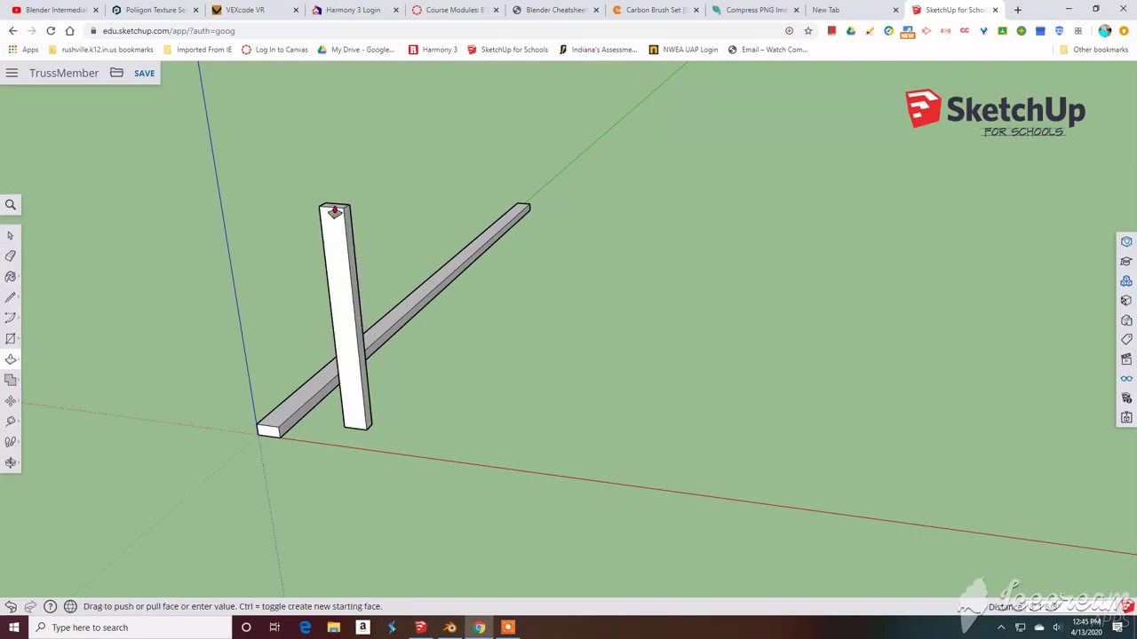
left_click_drag(334, 211, 334, 211)
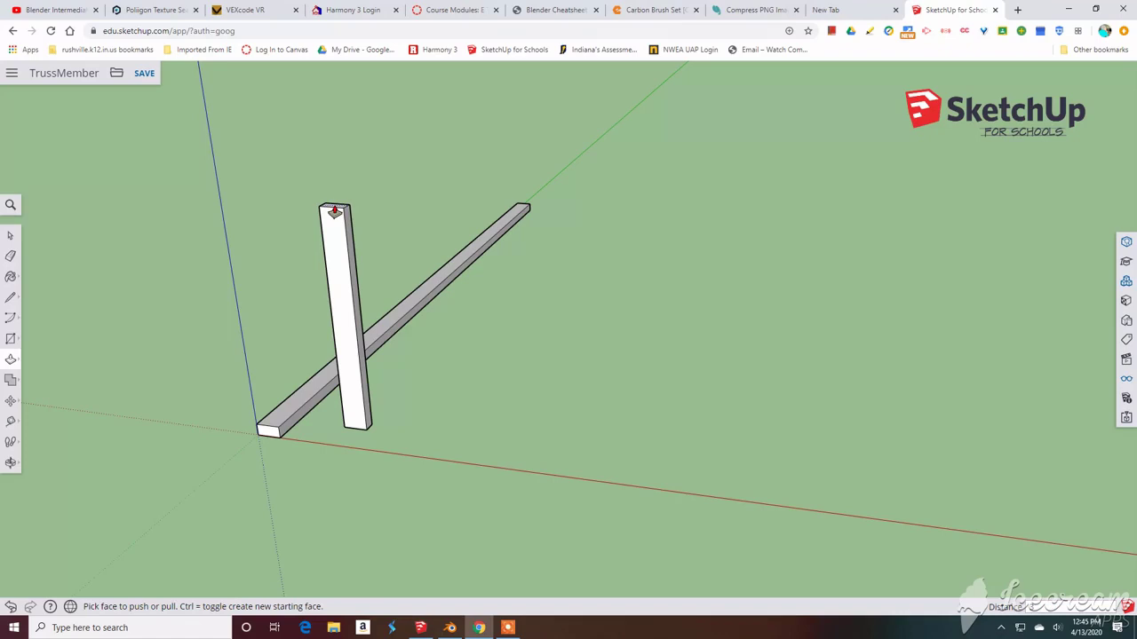
left_click(335, 211)
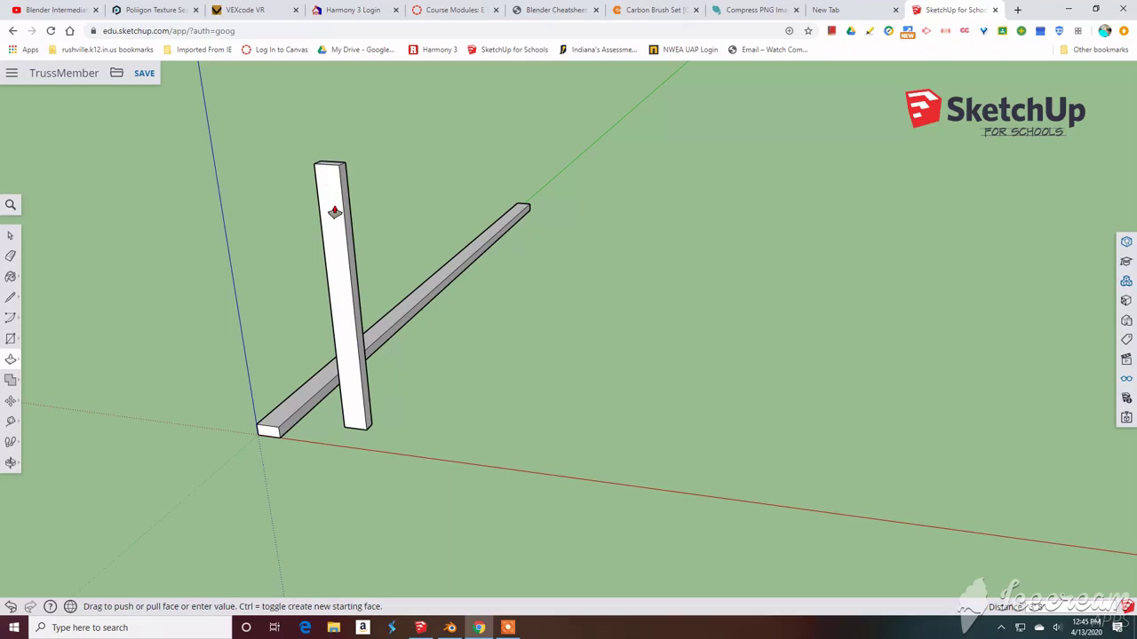
scroll(474, 299, "down", 3)
middle_click_drag(474, 300, 821, 237)
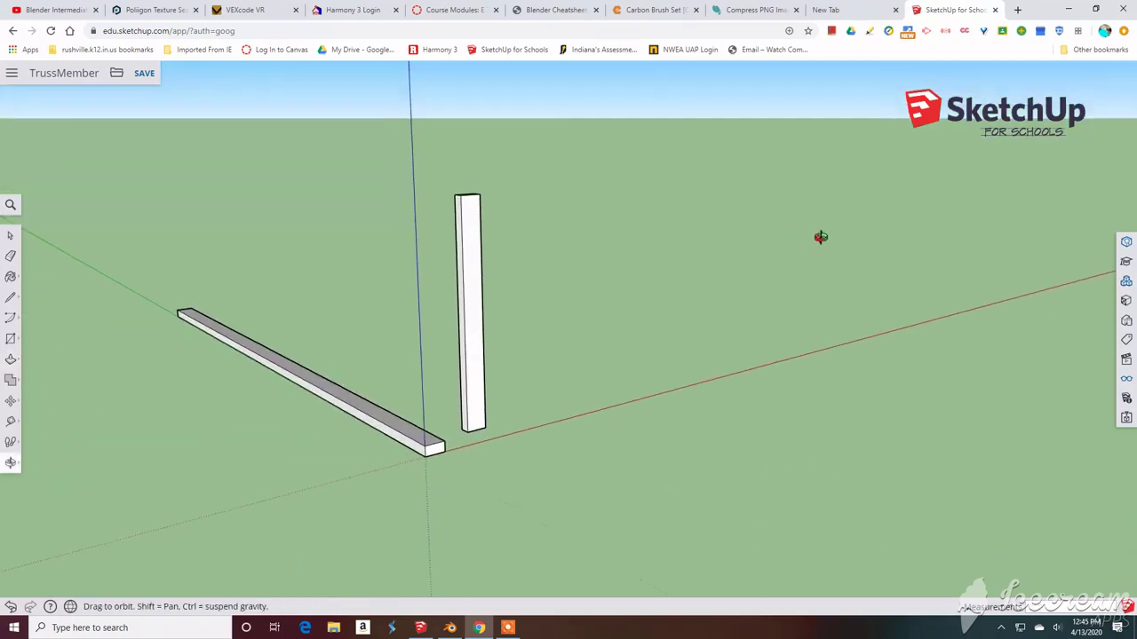
Select the upright post and make it a group.
left_click(10, 235)
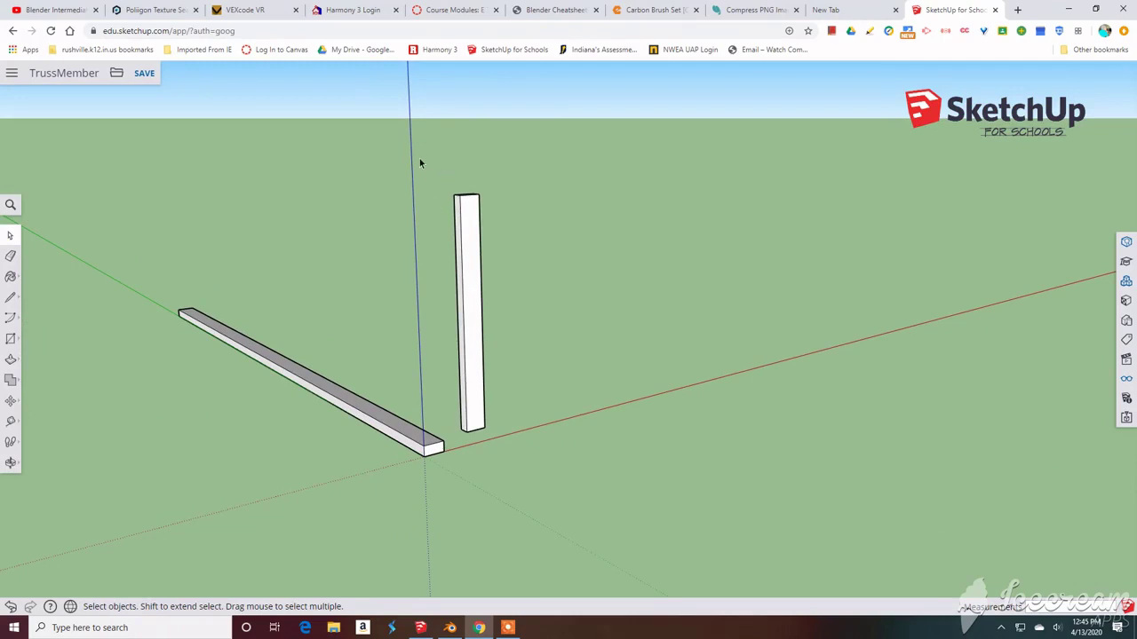
left_click_drag(420, 162, 553, 458)
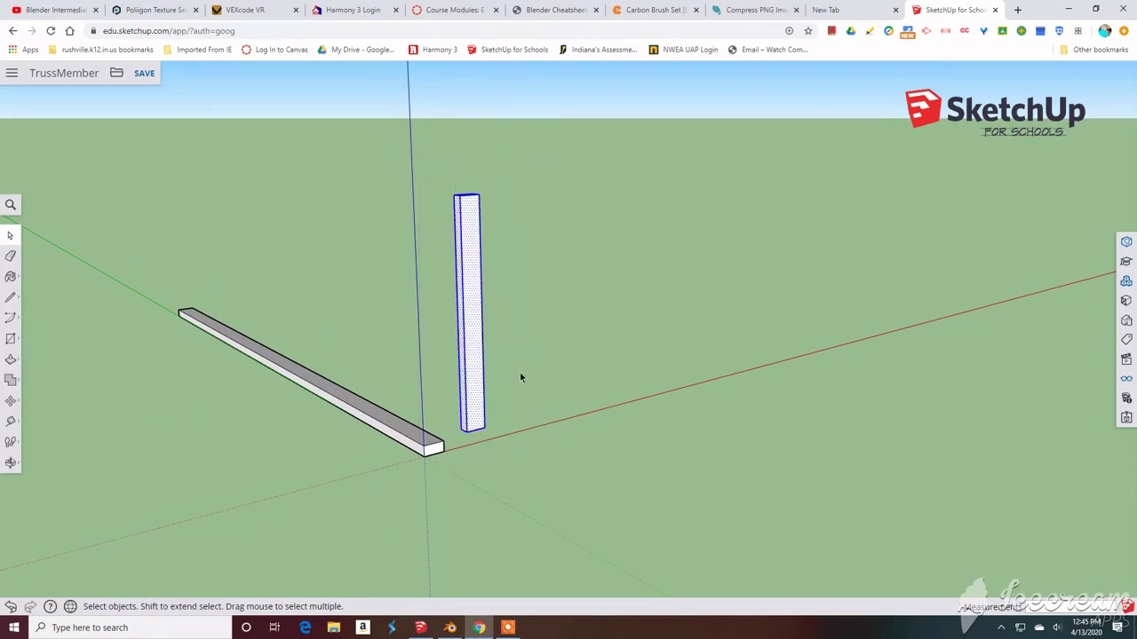
right_click(471, 327)
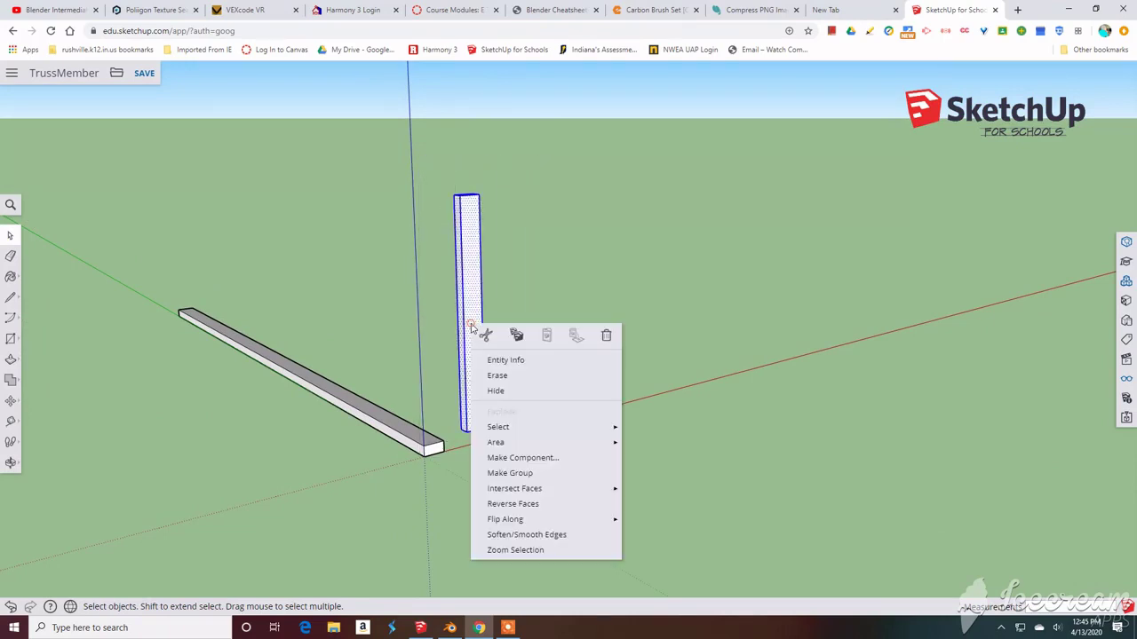
left_click(518, 472)
middle_click_drag(692, 284, 441, 315)
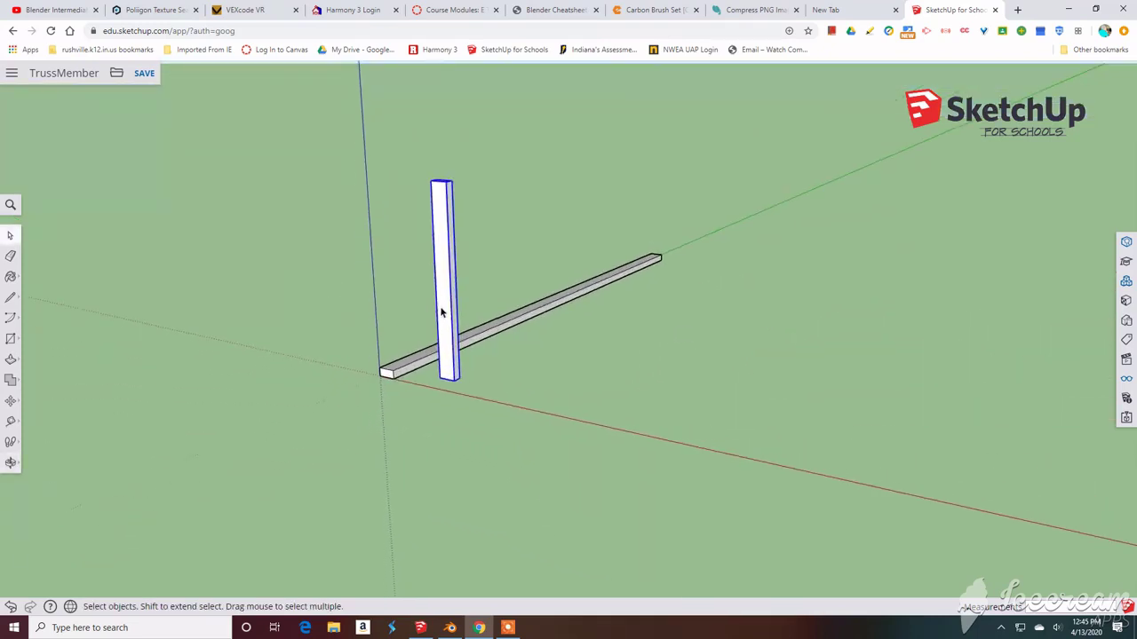
Deselect the grouped post and switch to the SketchUp Pro 2018 window.
scroll(436, 305, "up", 2)
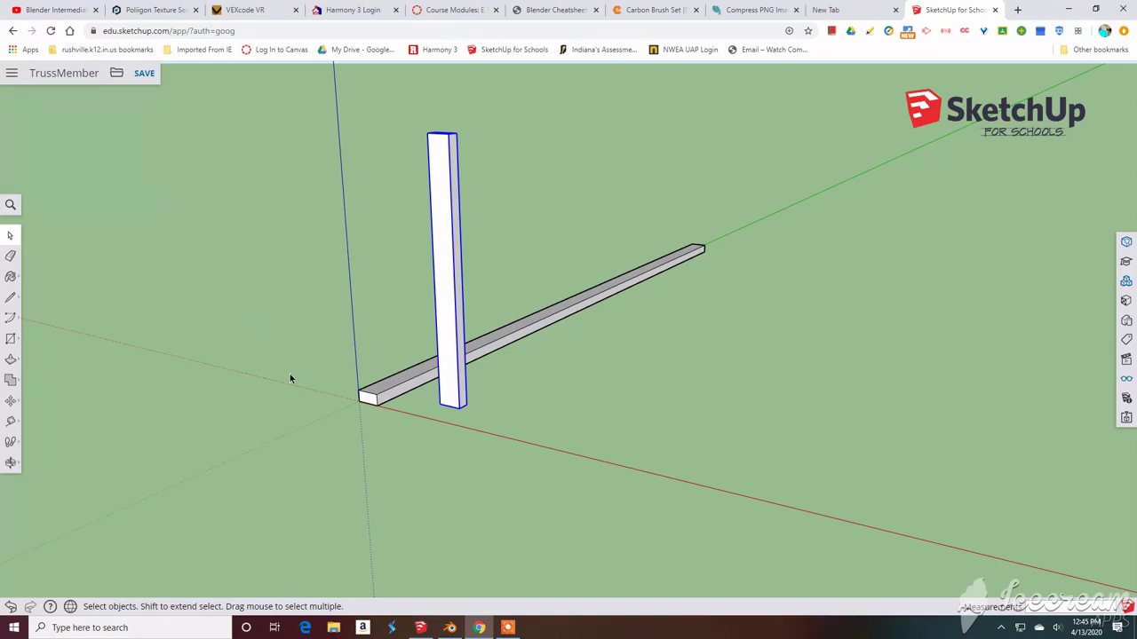
left_click(257, 403)
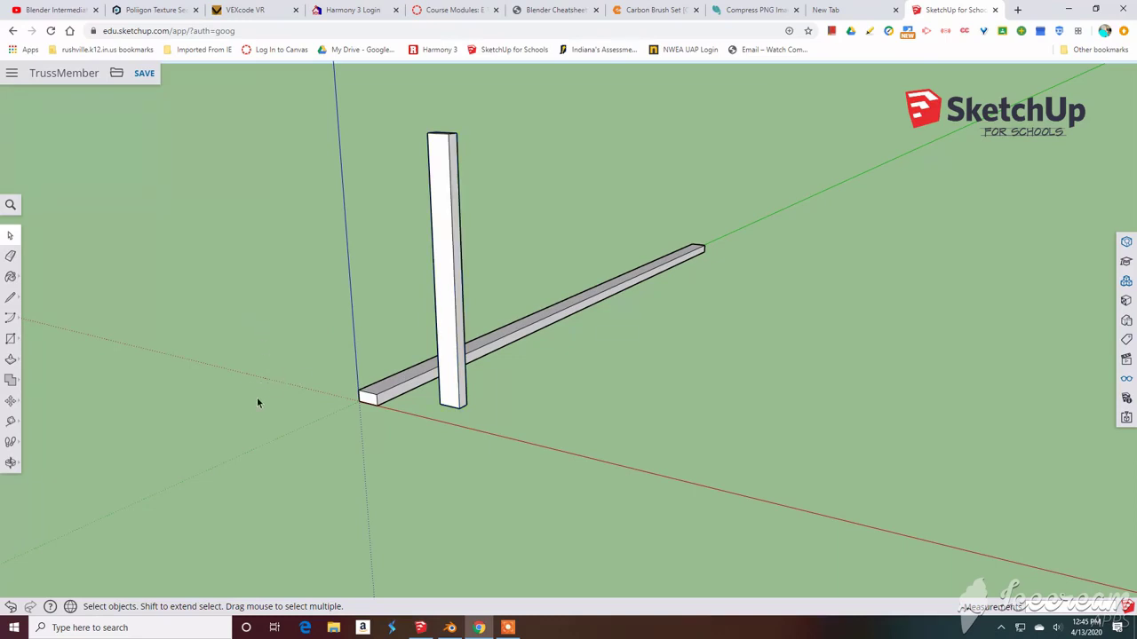
left_click(508, 628)
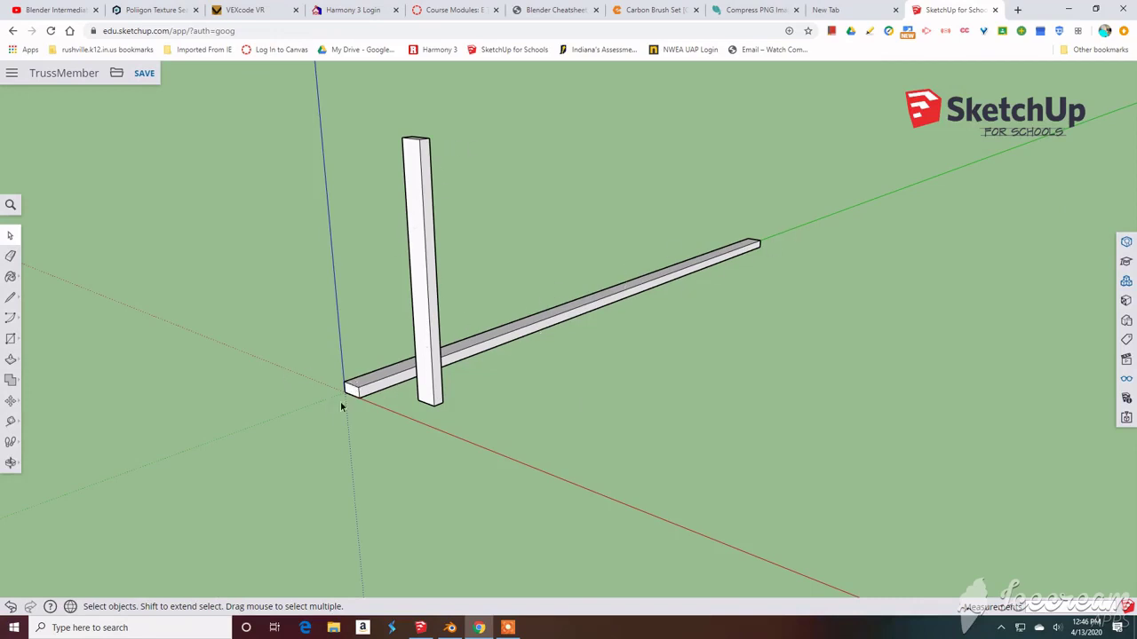
mouse_move(484, 628)
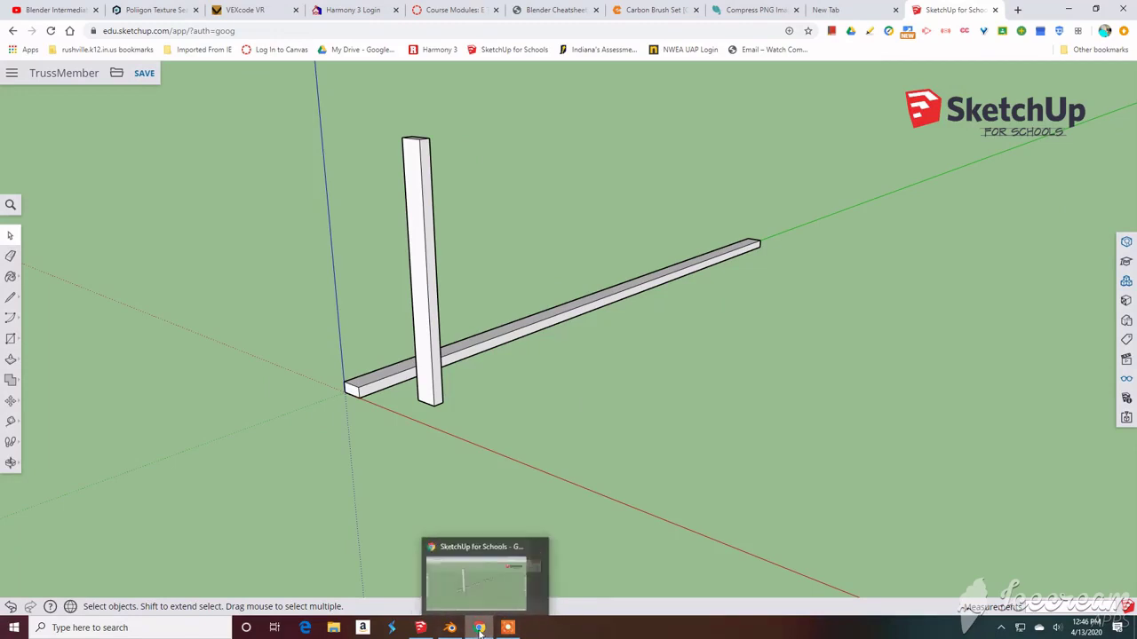
Bring up the Mini-Barn model and orbit around its two stud wall frames.
left_click(421, 628)
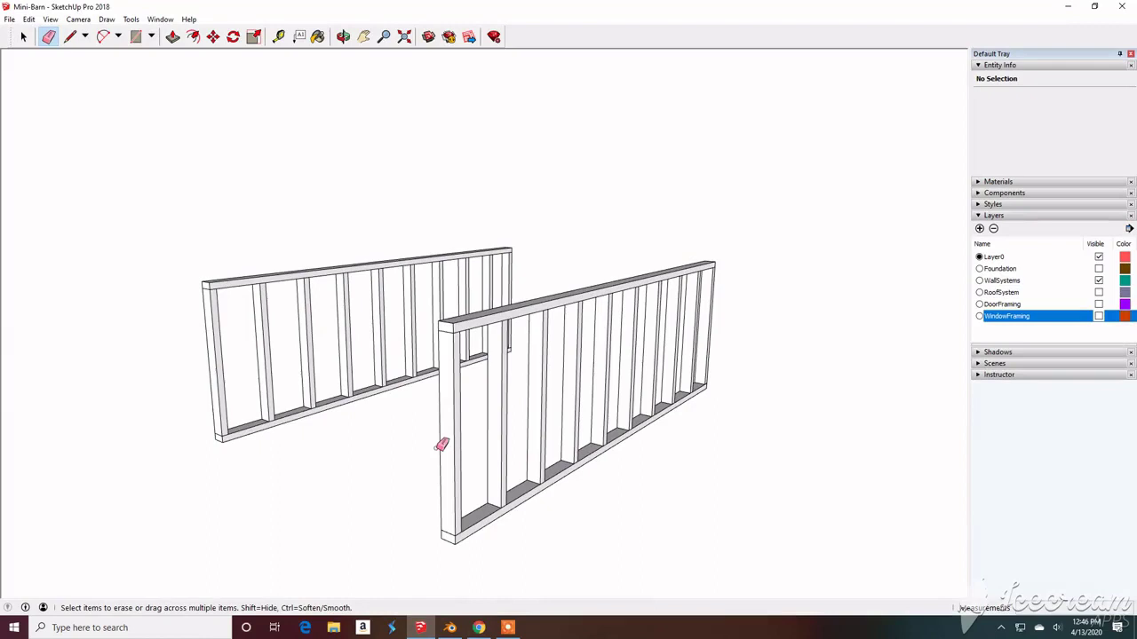
mouse_move(586, 518)
middle_mouse_down()
mouse_move(494, 480)
mouse_move(368, 520)
middle_mouse_up()
key("e")
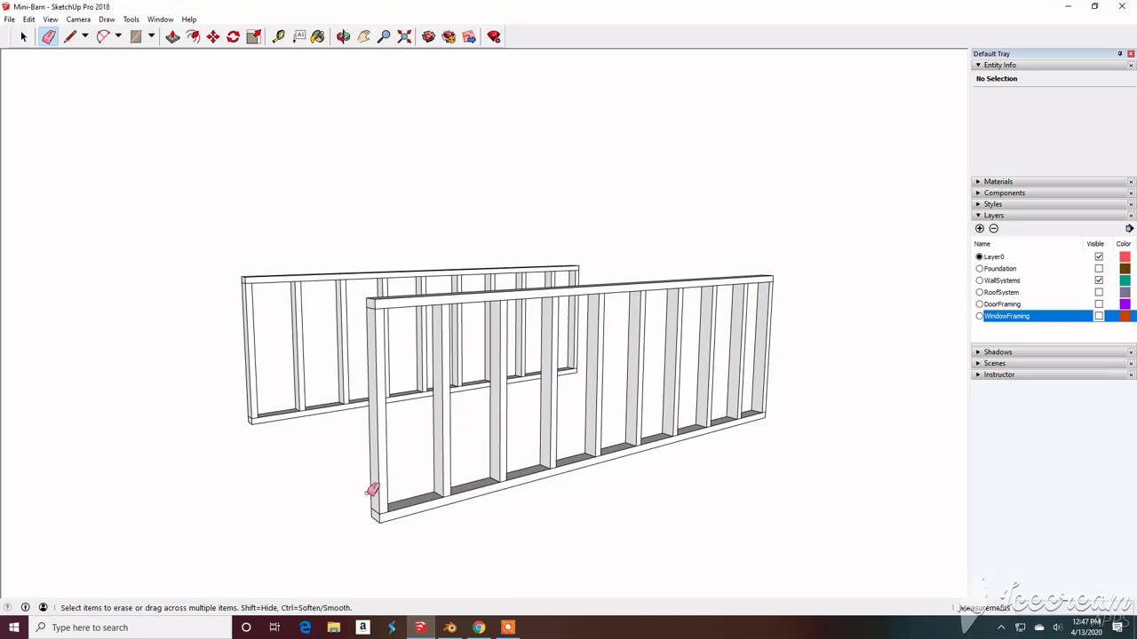
Move the upright post by its bottom corner onto the beam's end corner near the origin.
left_click(478, 627)
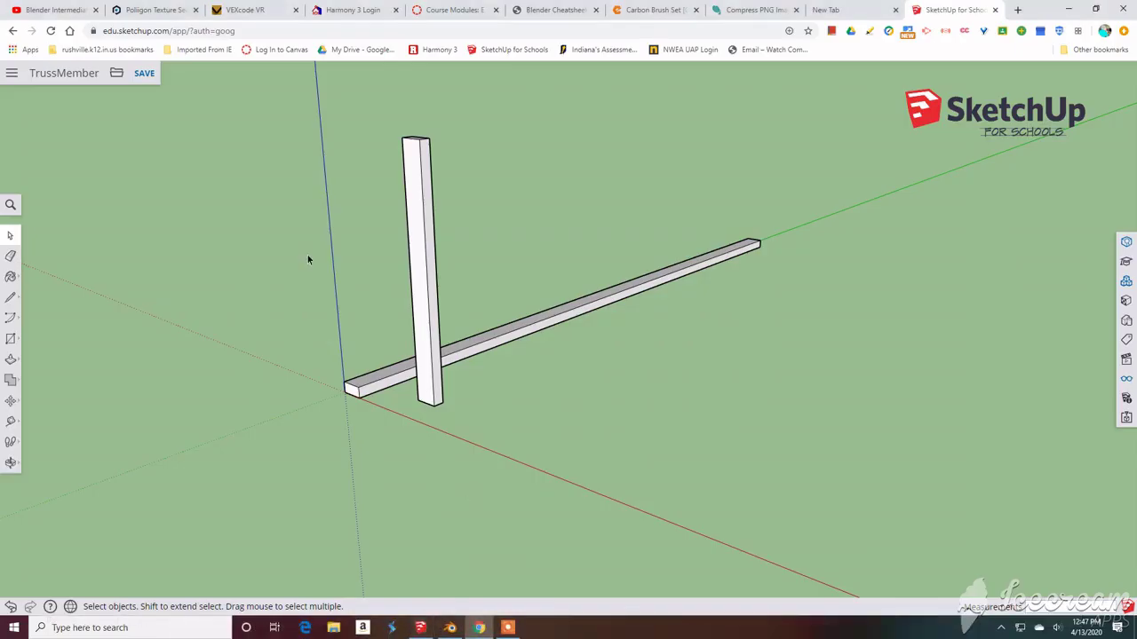
middle_click_drag(385, 281, 528, 313)
middle_click_drag(712, 404, 286, 414)
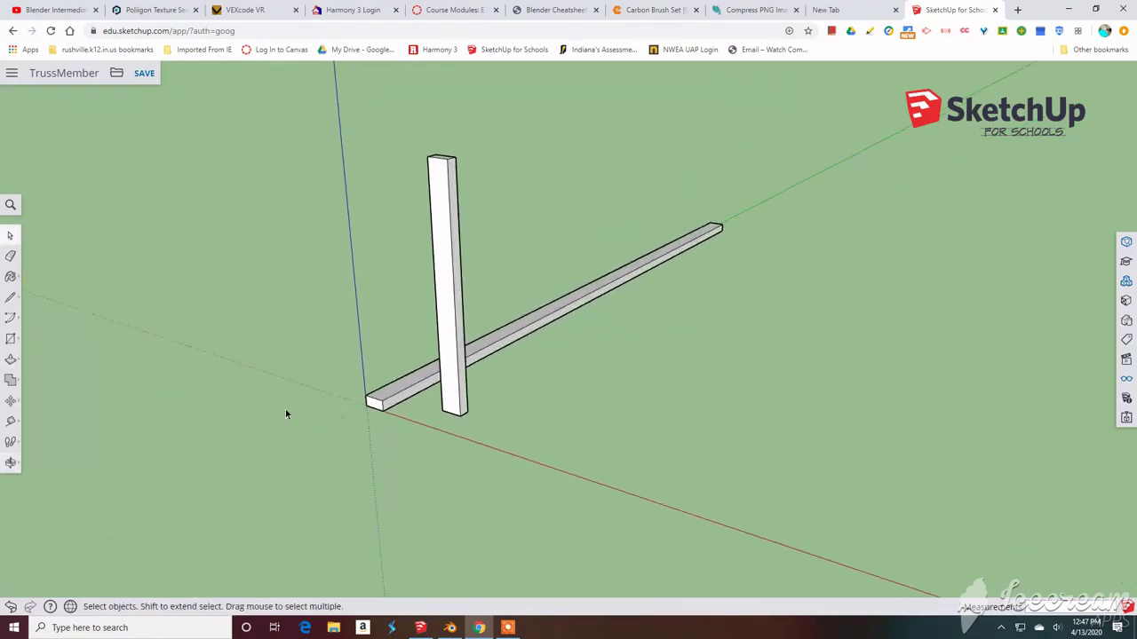
scroll(519, 379, "up", 2)
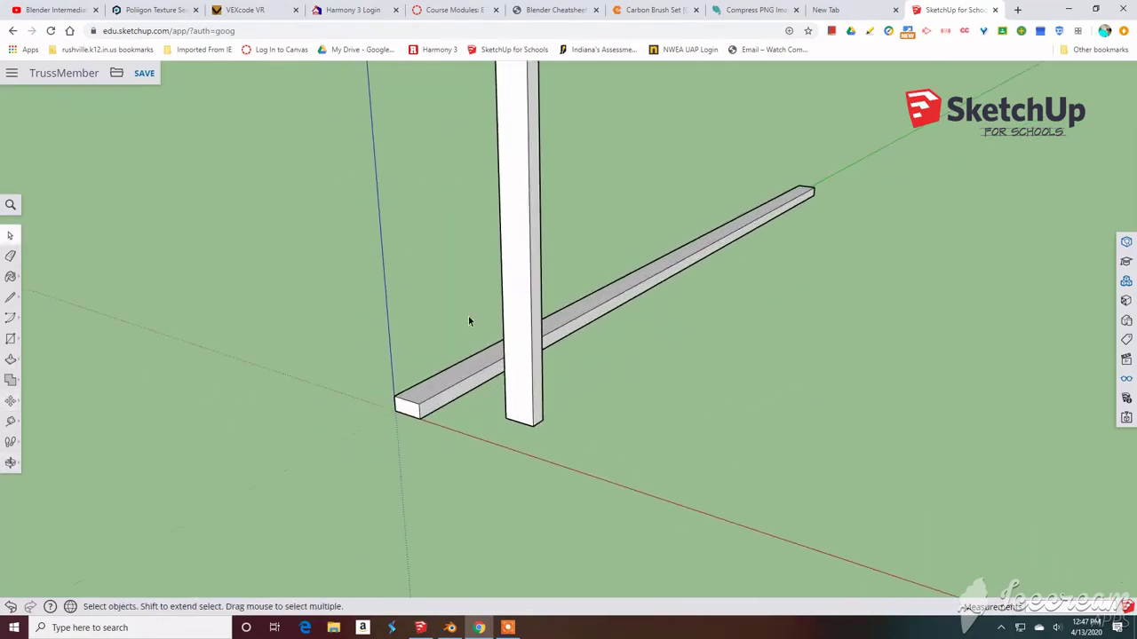
left_click(525, 229)
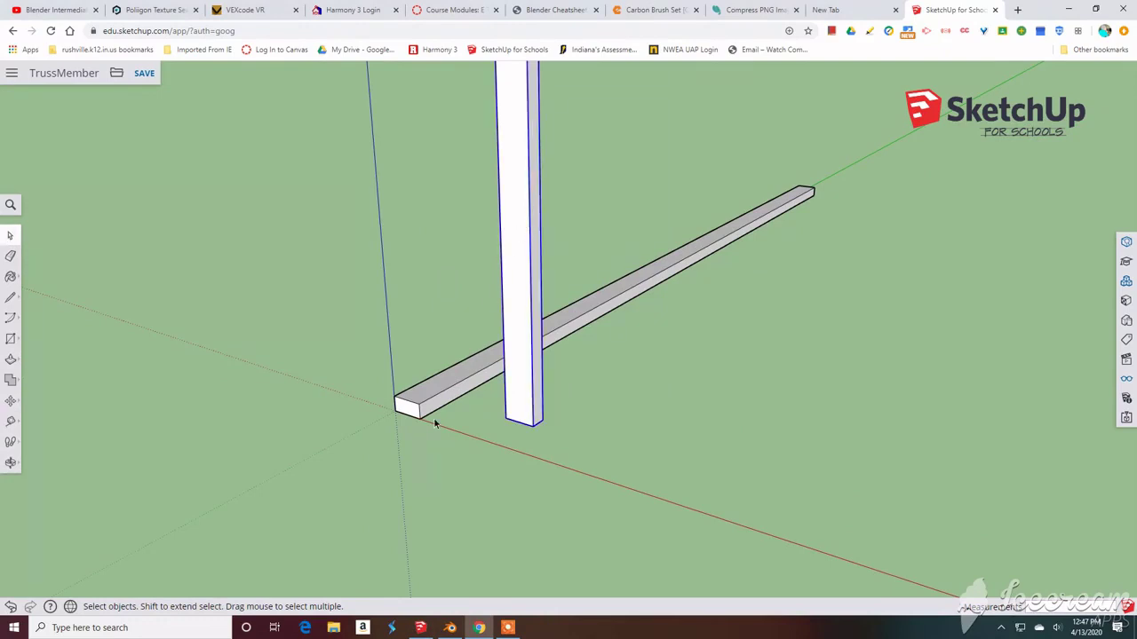
left_click(10, 400)
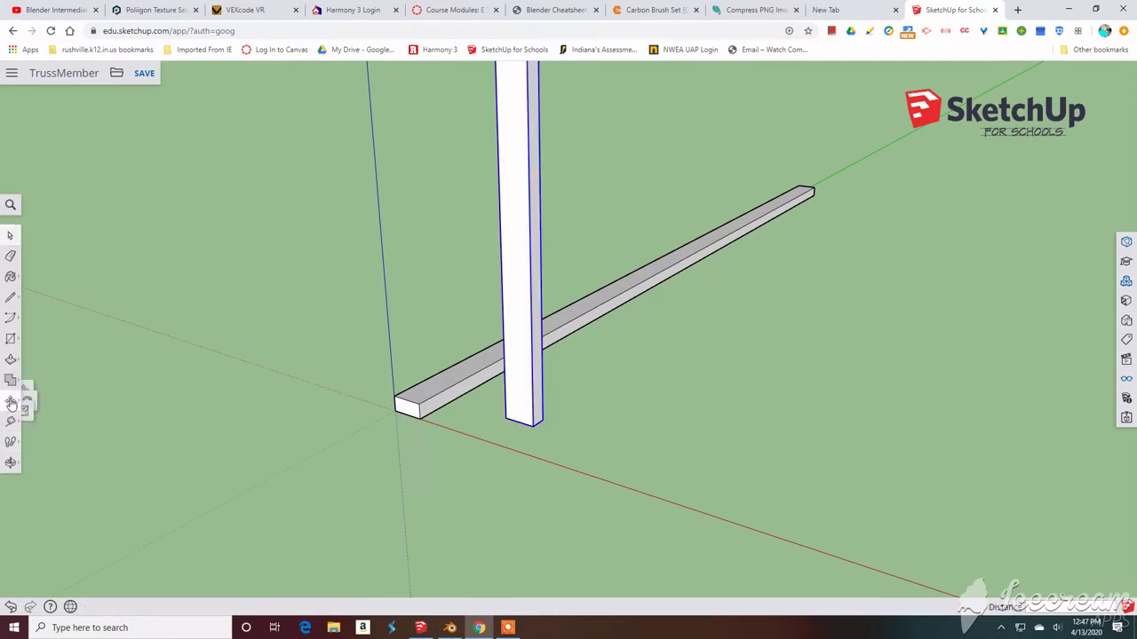
left_click(535, 424)
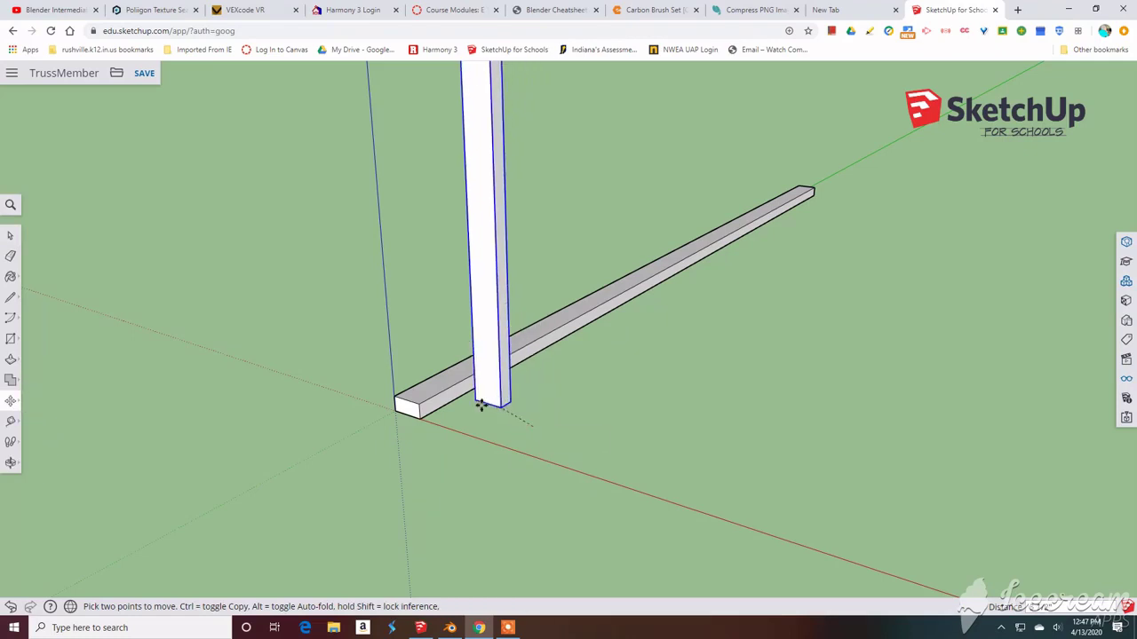
left_click(423, 404)
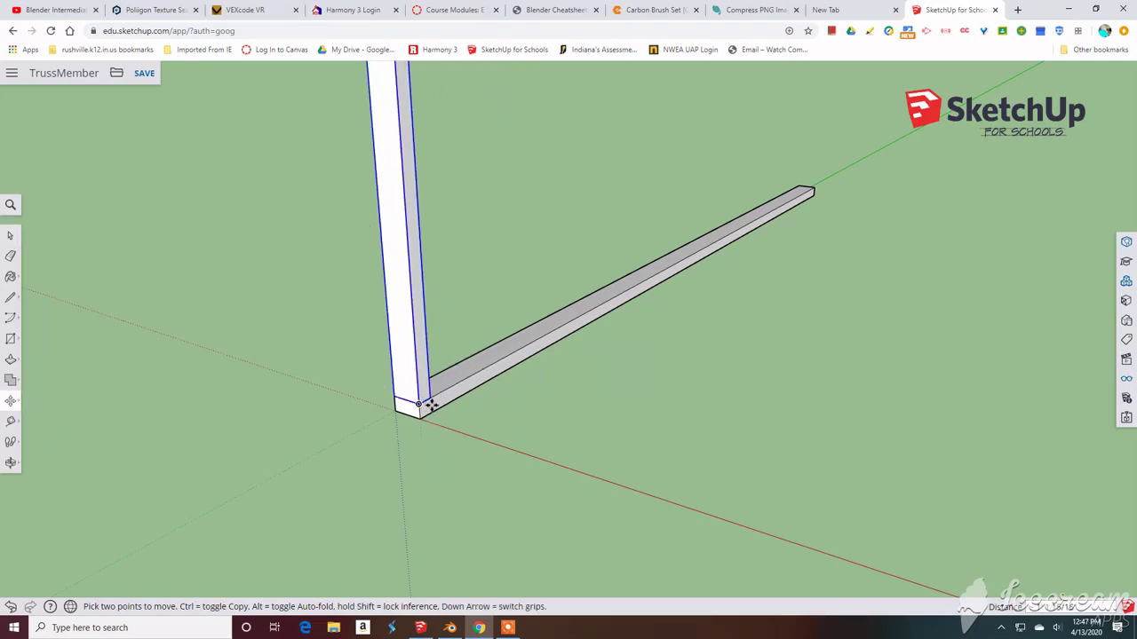
Orbit and zoom until the L-shaped beam and post lie nearly horizontal.
middle_click_drag(456, 453, 225, 399)
scroll(325, 317, "down", 2)
scroll(315, 290, "up", 2)
scroll(315, 290, "up", 1)
middle_click_drag(292, 317, 371, 415)
scroll(371, 415, "down", 3)
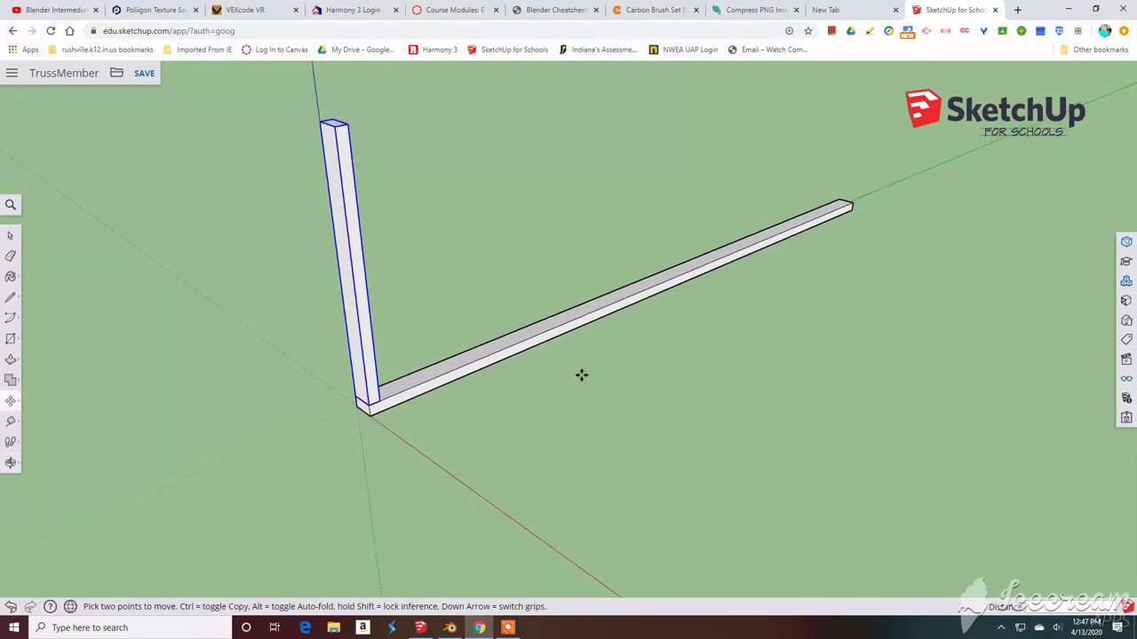
scroll(756, 348, "down", 2)
middle_click_drag(756, 348, 506, 234)
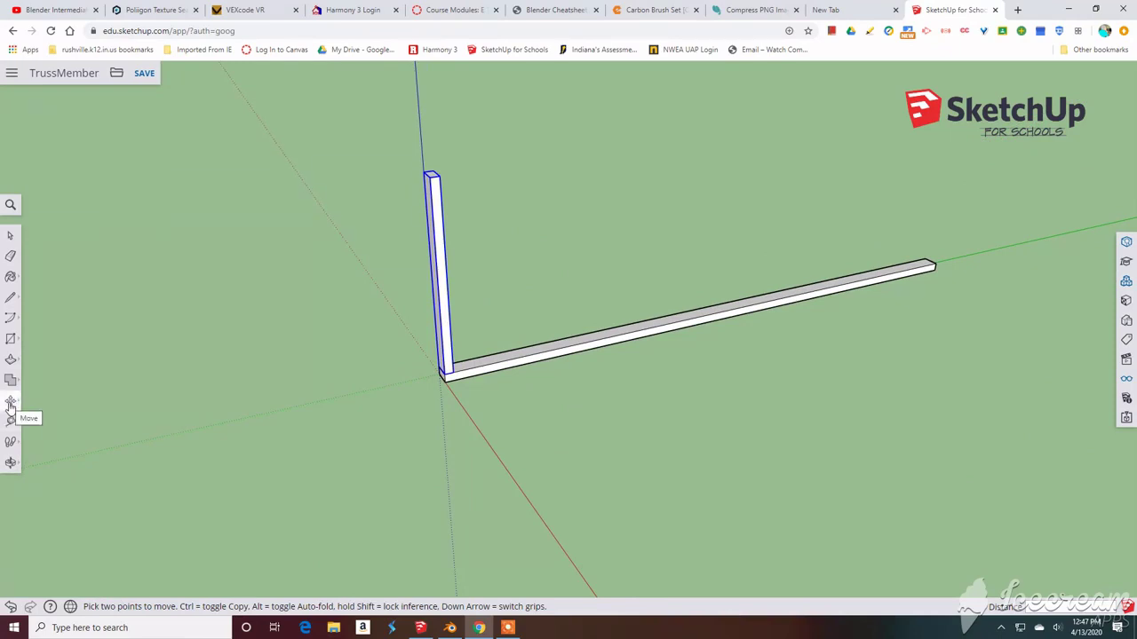
Copy the end post from its base midpoint 16 units along the beam, then orbit around both posts.
scroll(417, 366, "up", 4)
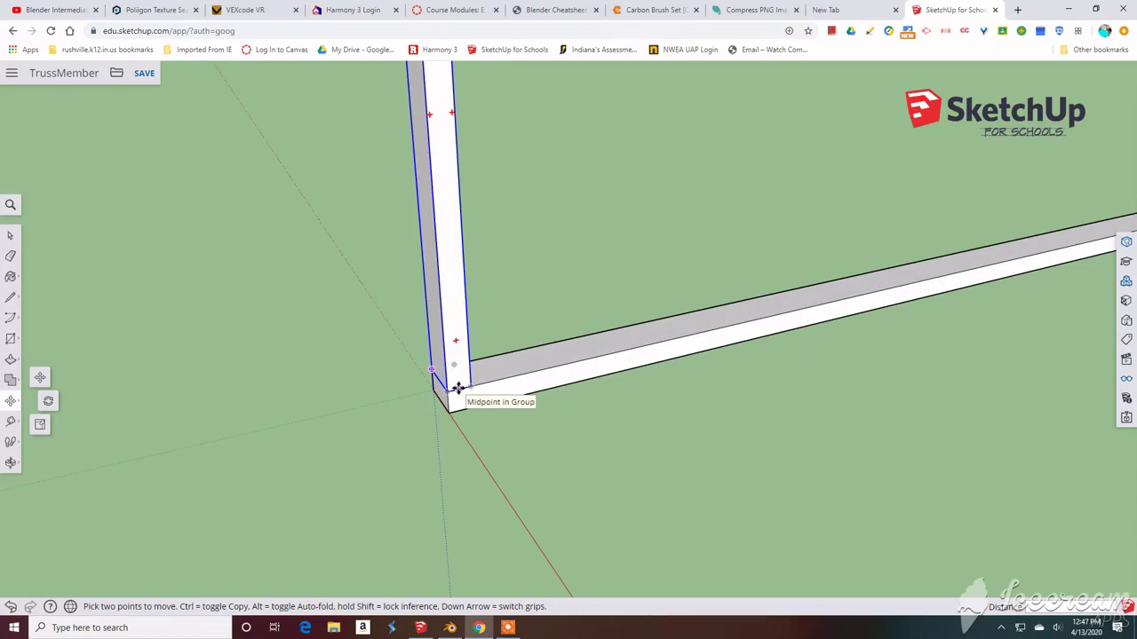
left_click(457, 388)
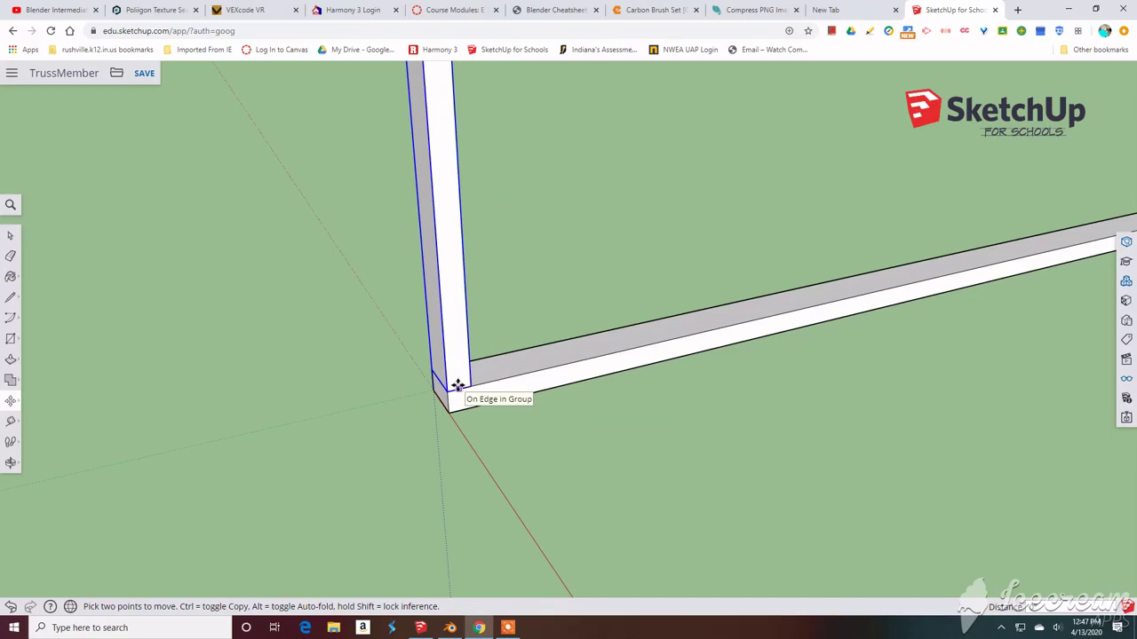
key("ctrl")
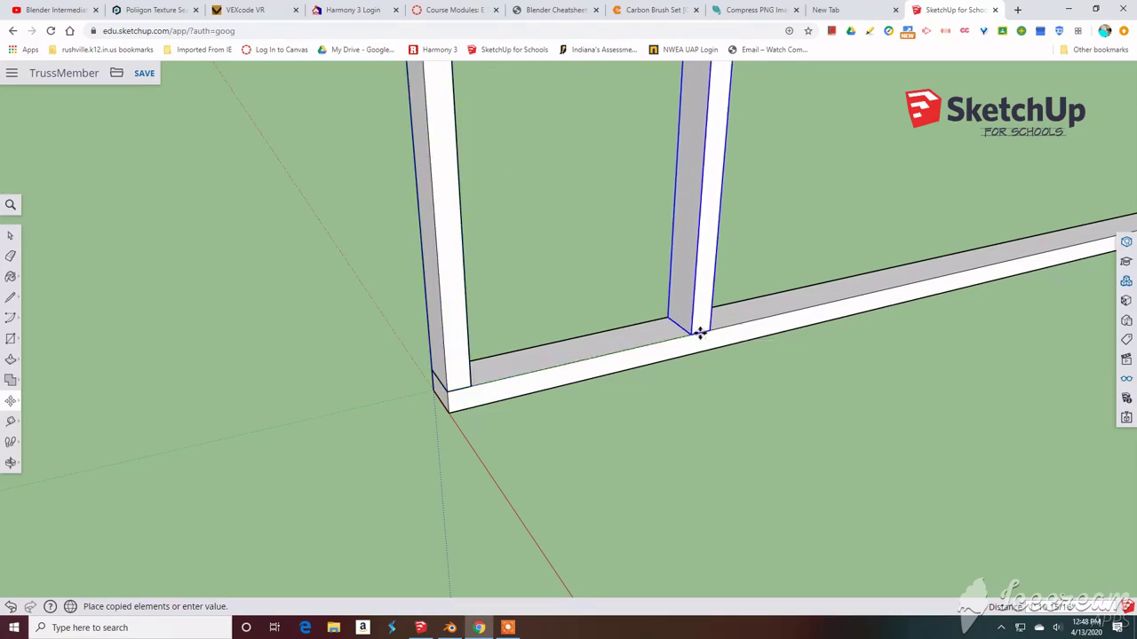
type("16")
key("Return")
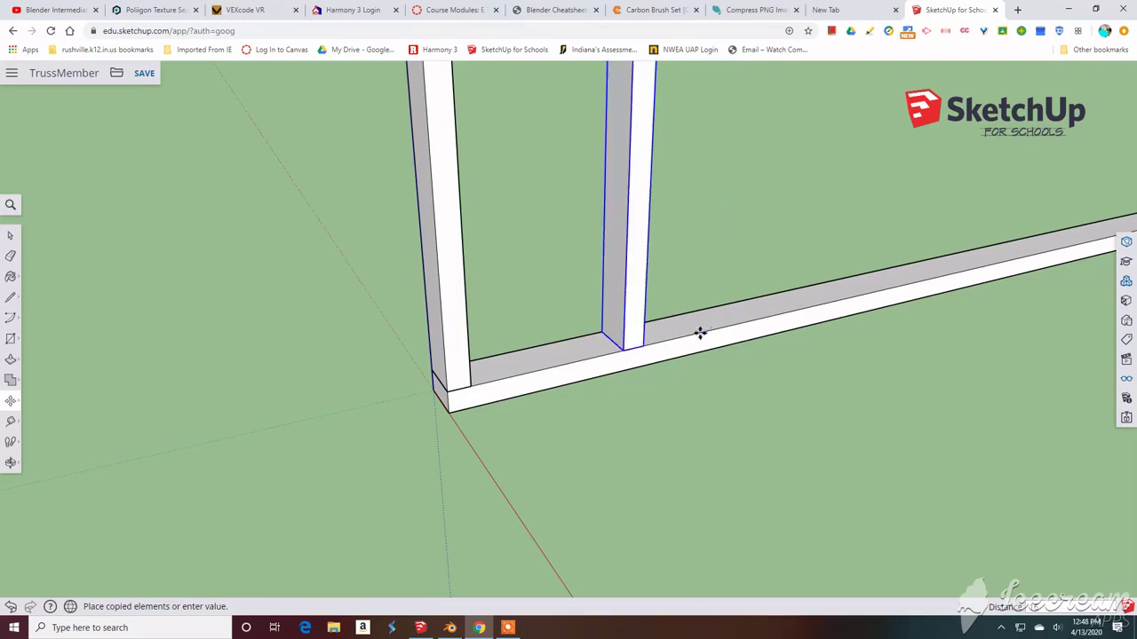
middle_click_drag(700, 333, 682, 481)
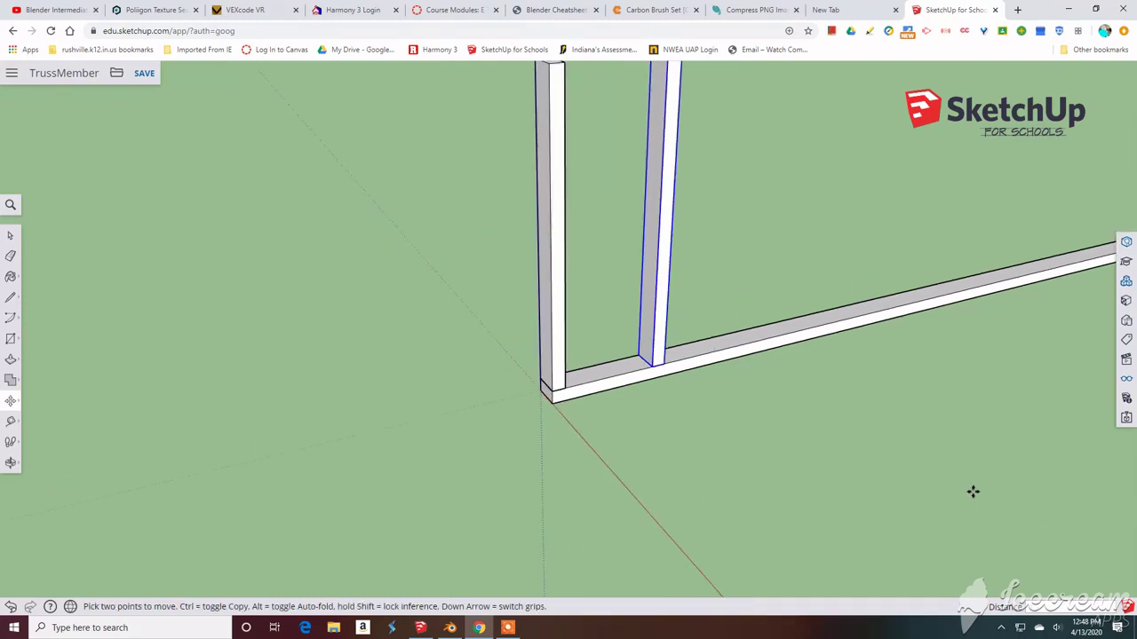
middle_click_drag(973, 491, 767, 452)
scroll(522, 383, "down", 3)
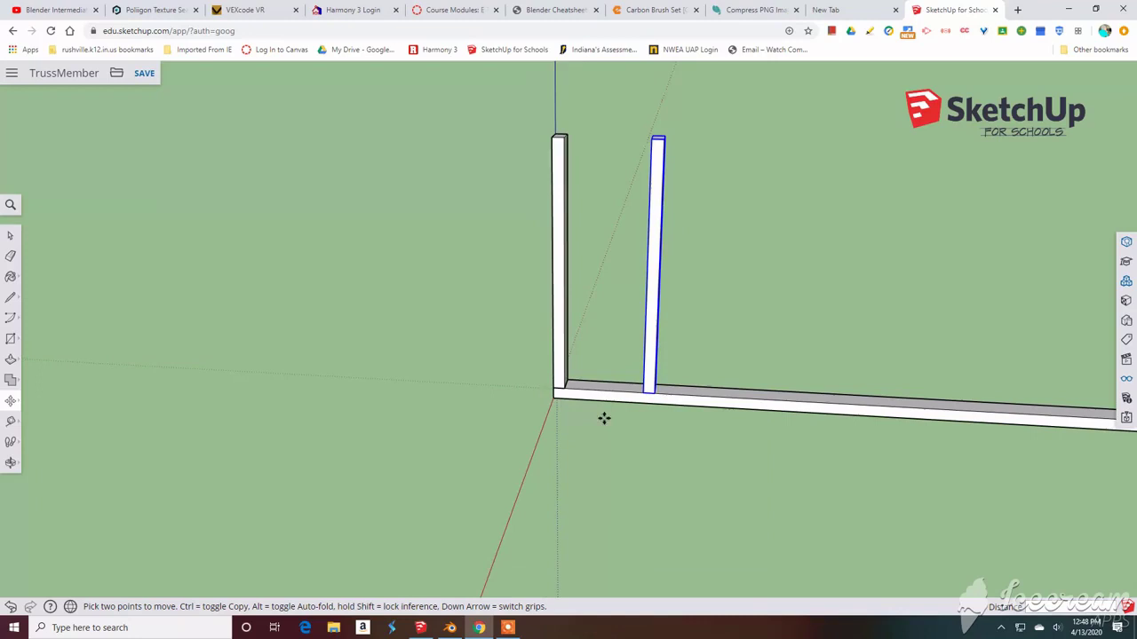
middle_click_drag(672, 408, 839, 417)
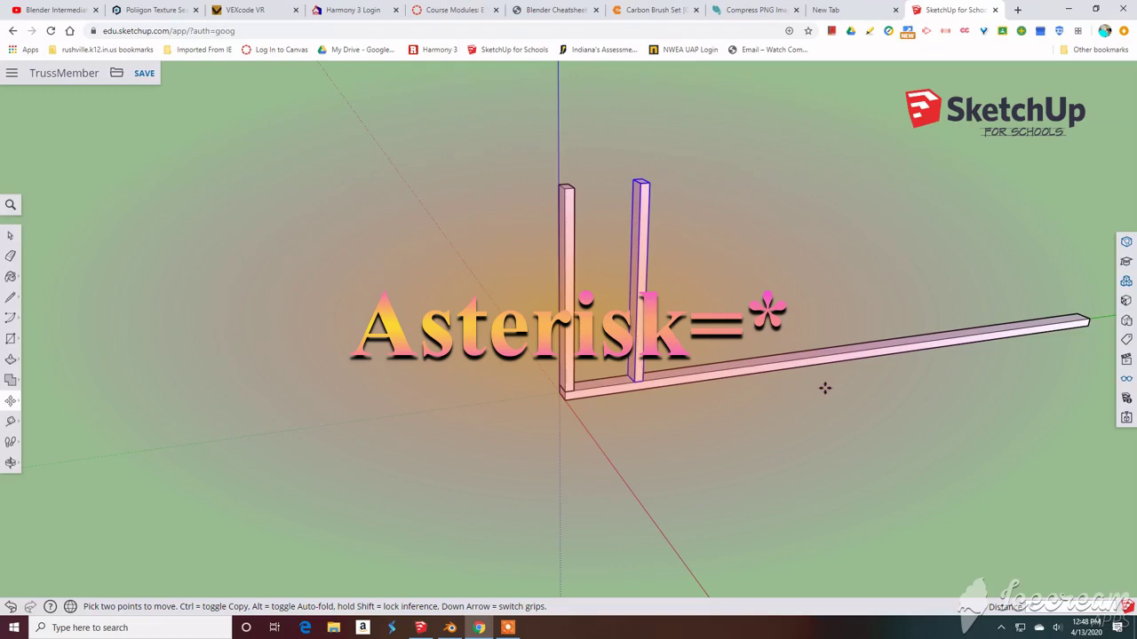
Repeat the 16-unit post copy into a row of ten studs, orbiting to an angled view.
key("Return")
scroll(902, 340, "down", 3)
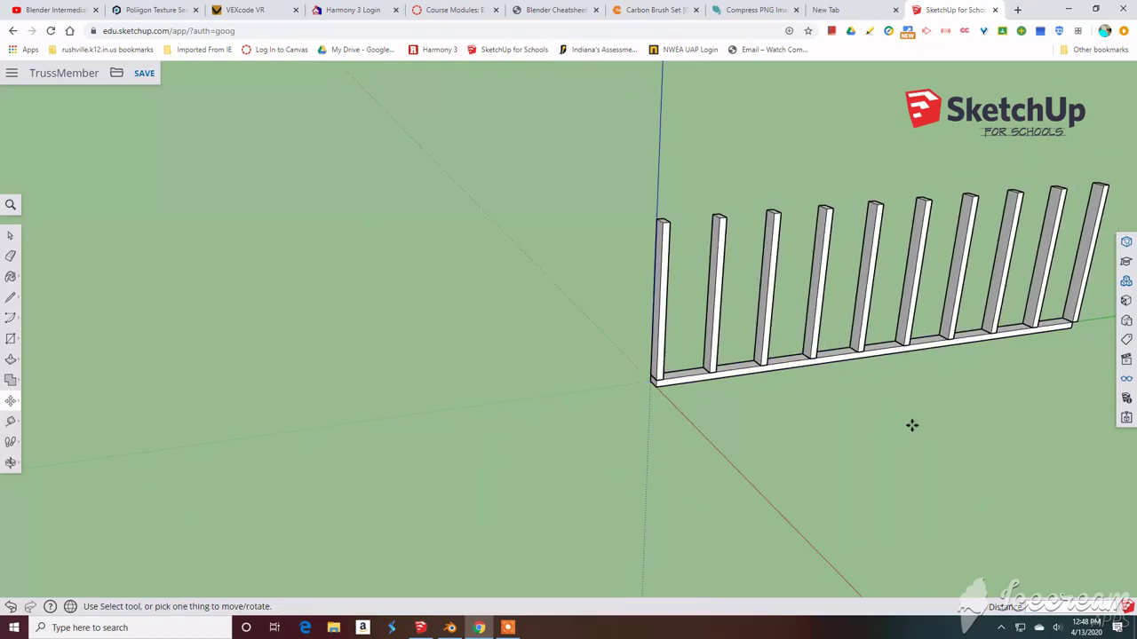
scroll(911, 424, "up", 3)
middle_click_drag(912, 423, 787, 361)
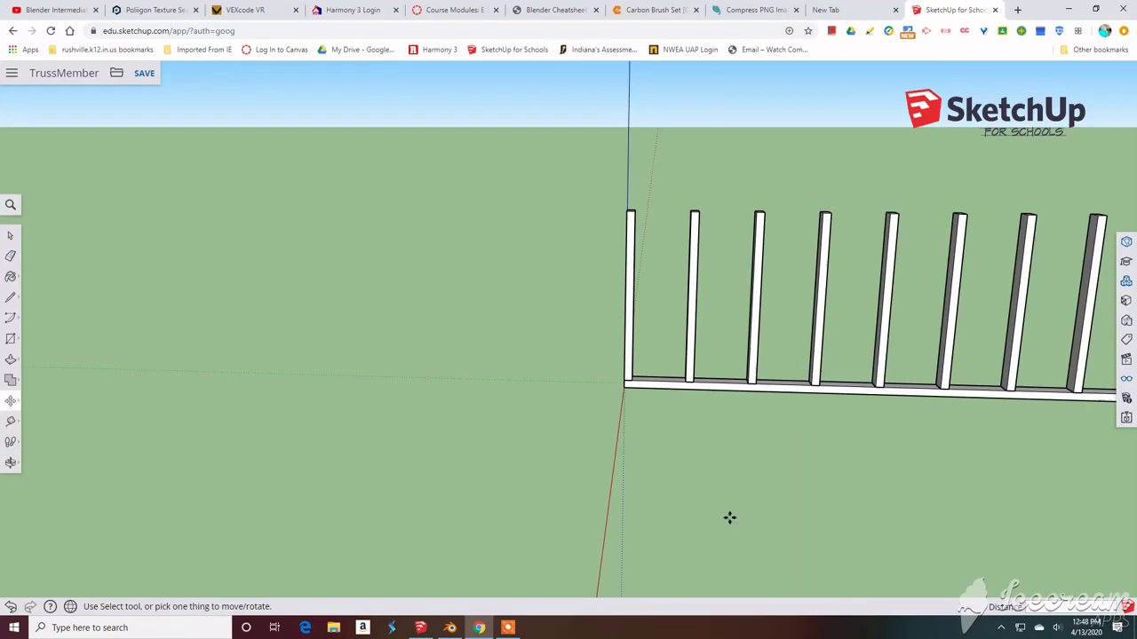
scroll(447, 347, "down", 3)
middle_click_drag(447, 347, 723, 461)
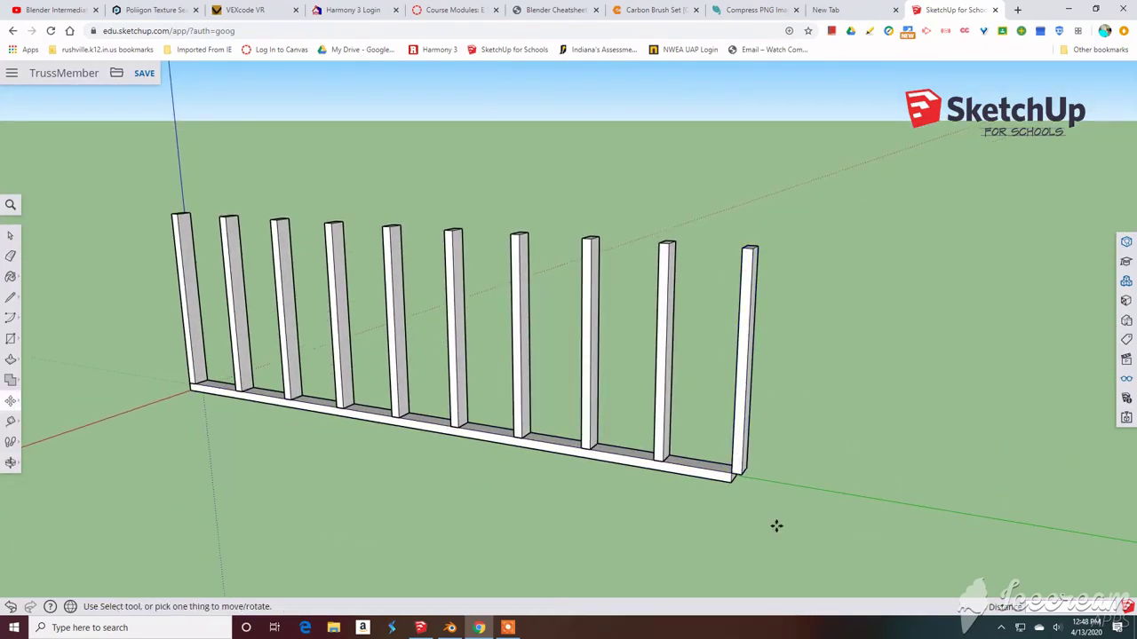
scroll(762, 509, "up", 2)
Select the rightmost stud and ready it for moving, orbiting the wall to a diagonal view.
left_click(9, 235)
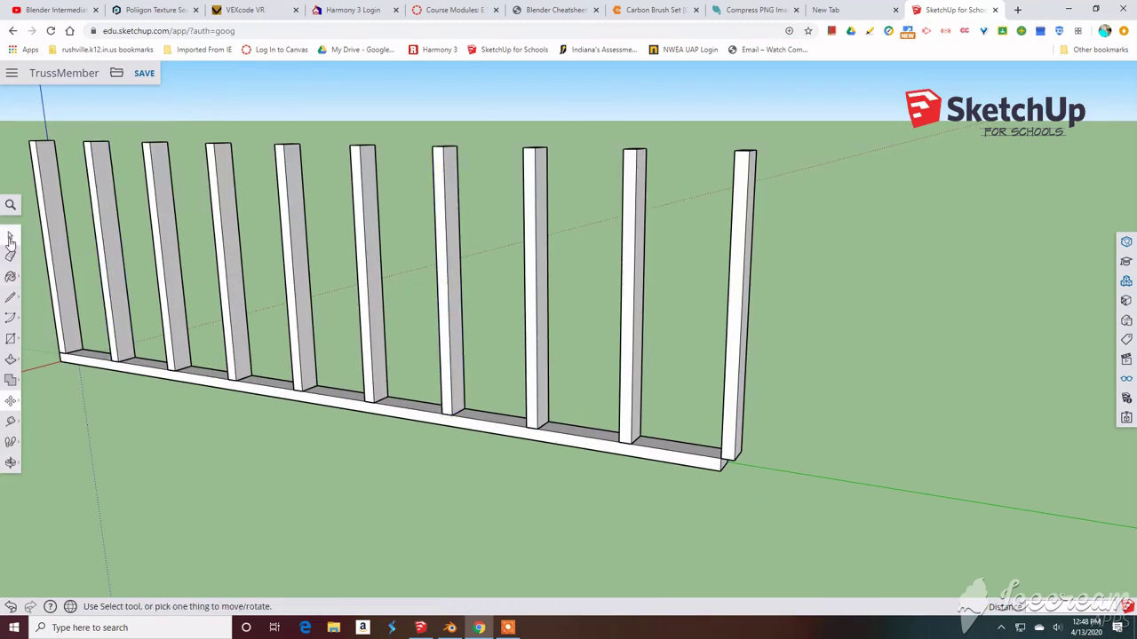
left_click(736, 371)
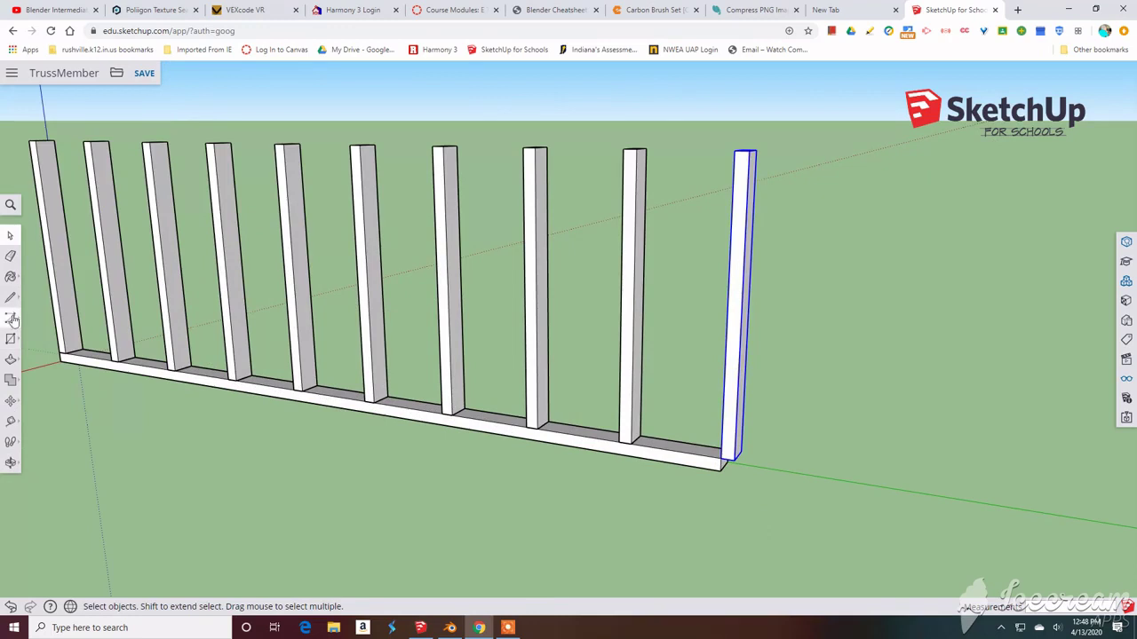
left_click(11, 402)
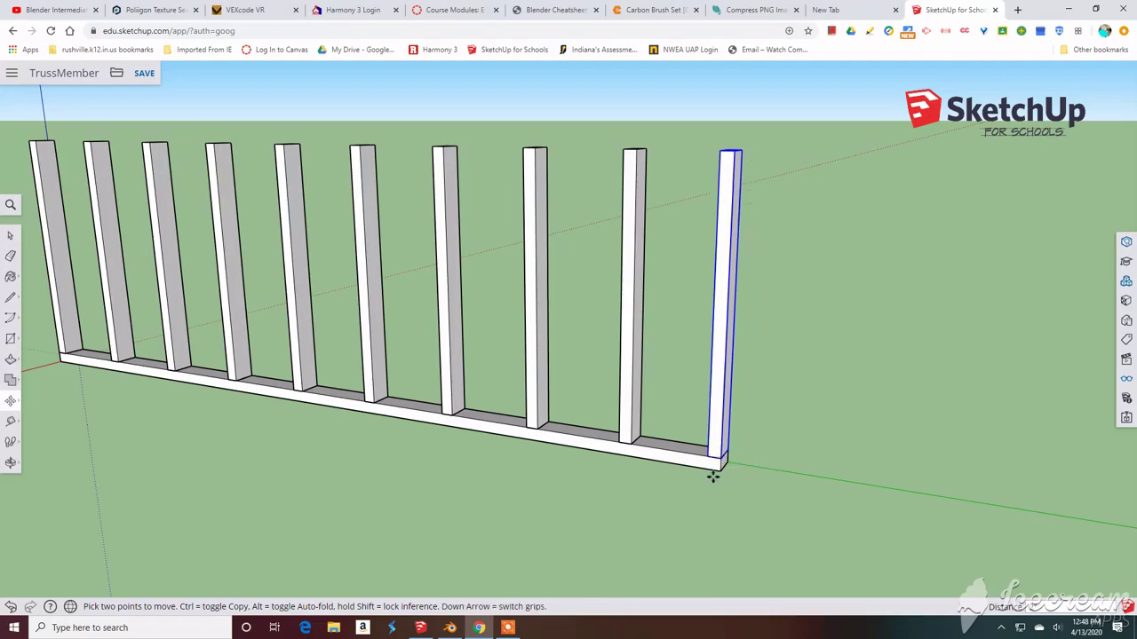
scroll(713, 465, "down", 2)
middle_click_drag(536, 391, 373, 356)
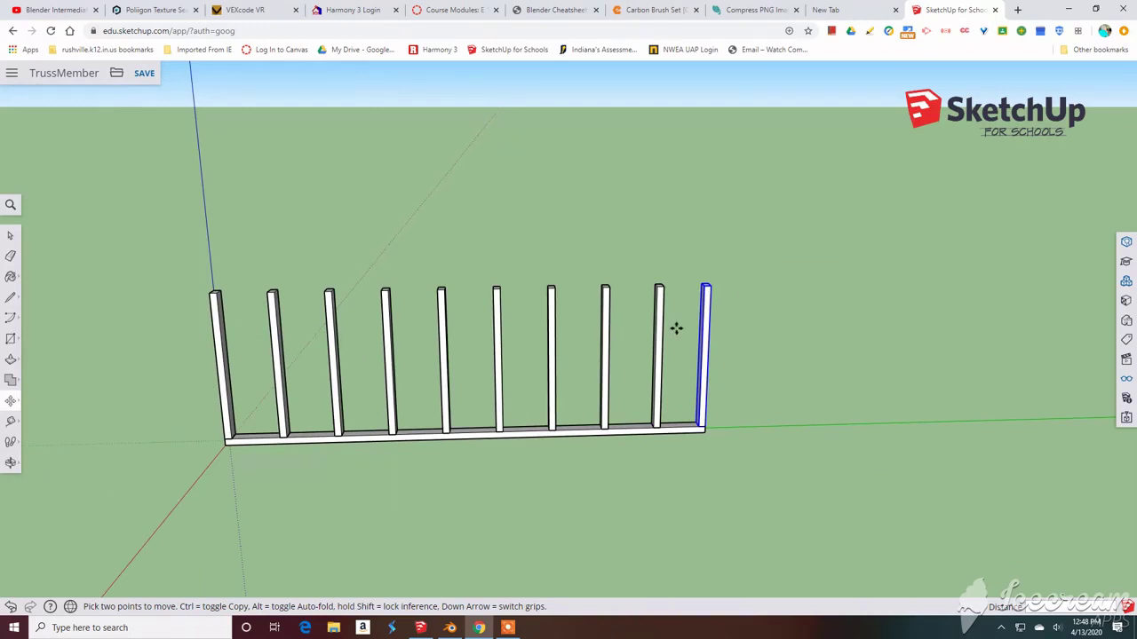
middle_click_drag(395, 433, 439, 391)
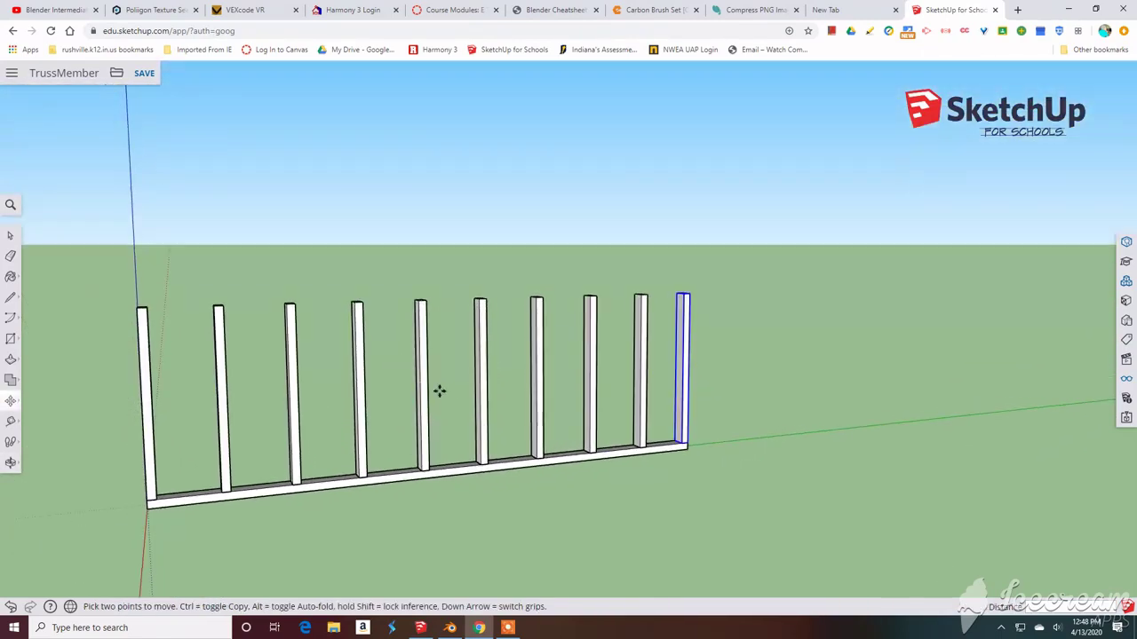
middle_click_drag(225, 408, 292, 337)
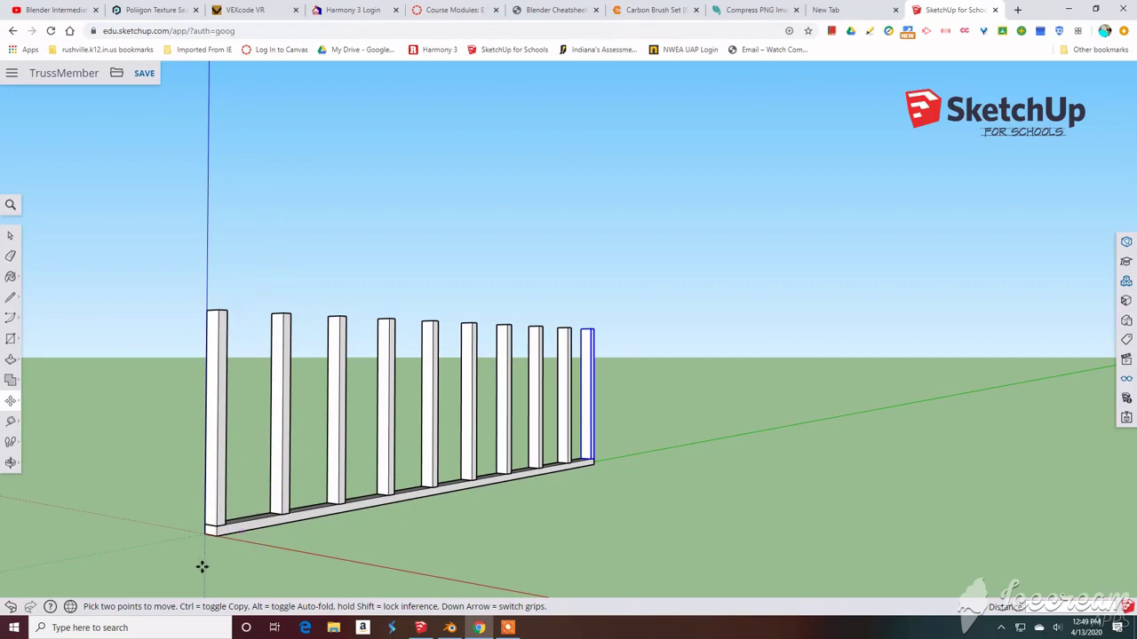
Copy the bottom plate from its corner up onto the stud tops as the top plate.
middle_click_drag(222, 543, 305, 457)
scroll(311, 453, "up", 4)
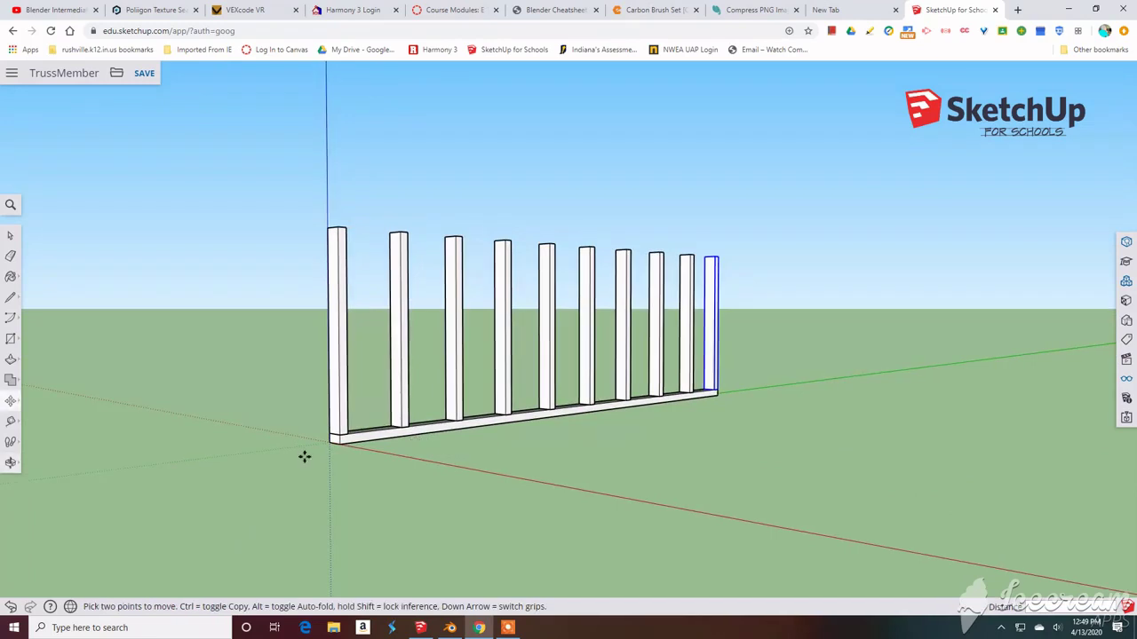
mouse_move(417, 436)
middle_mouse_down()
mouse_move(413, 527)
mouse_move(404, 528)
middle_mouse_up()
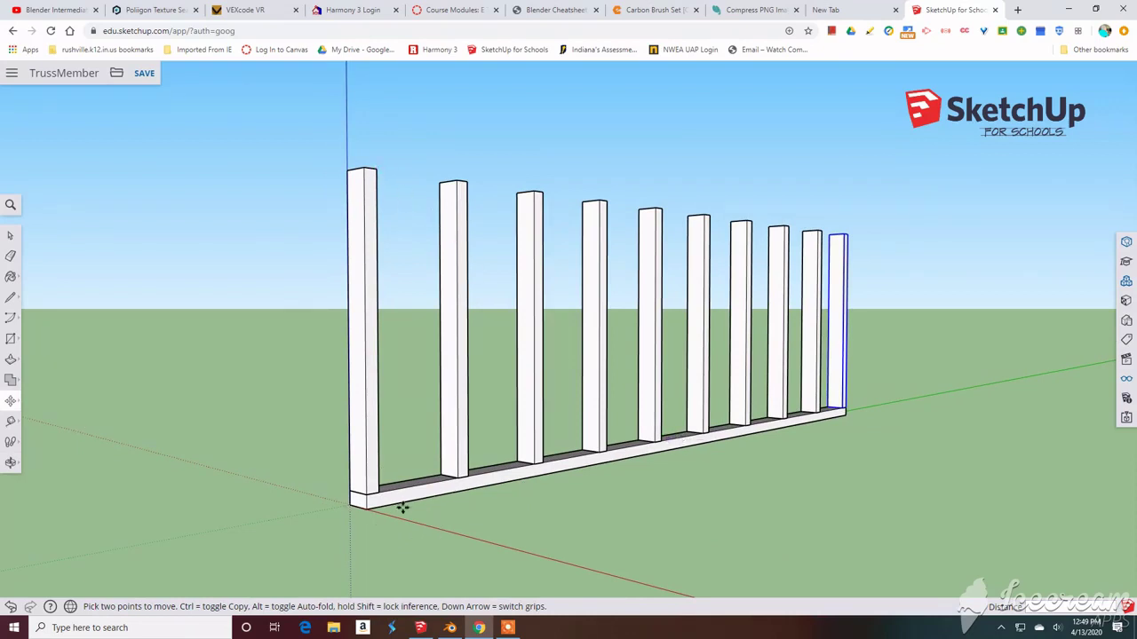
left_click(11, 237)
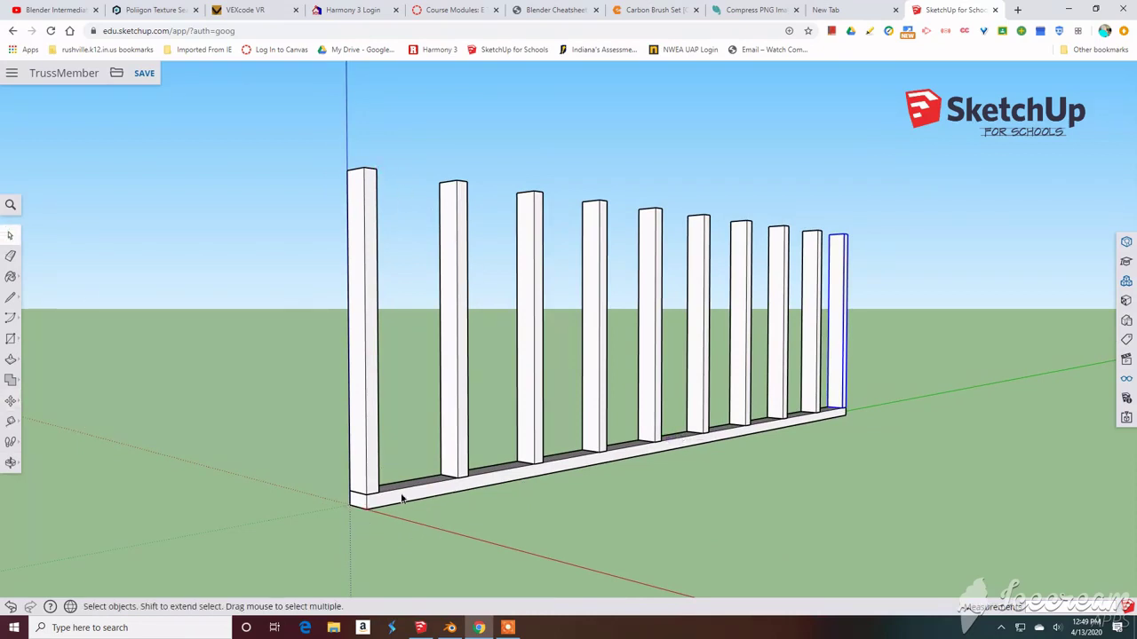
left_click(10, 401)
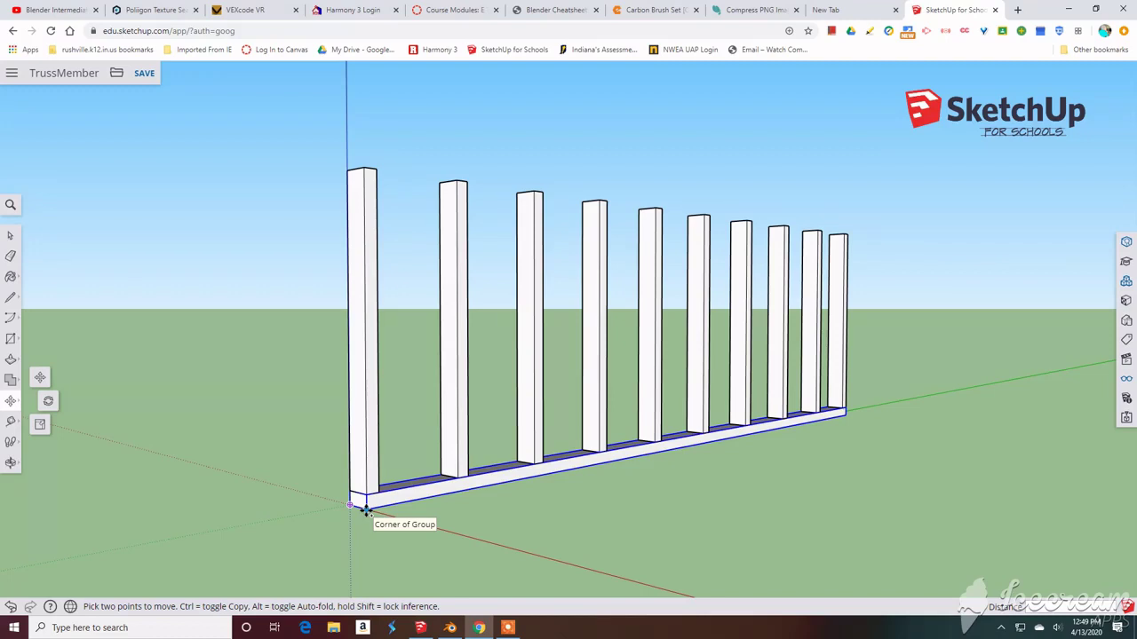
left_click(366, 512)
key("ctrl")
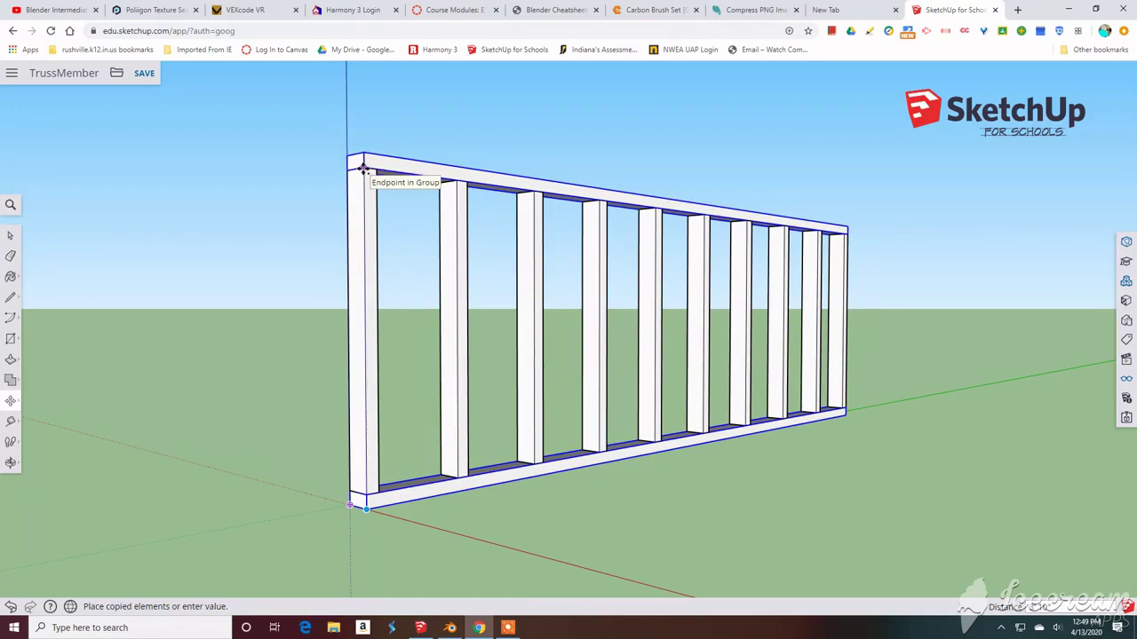
left_click(362, 169)
Save the model, declining to overwrite the newer saved version.
key("ctrl+s")
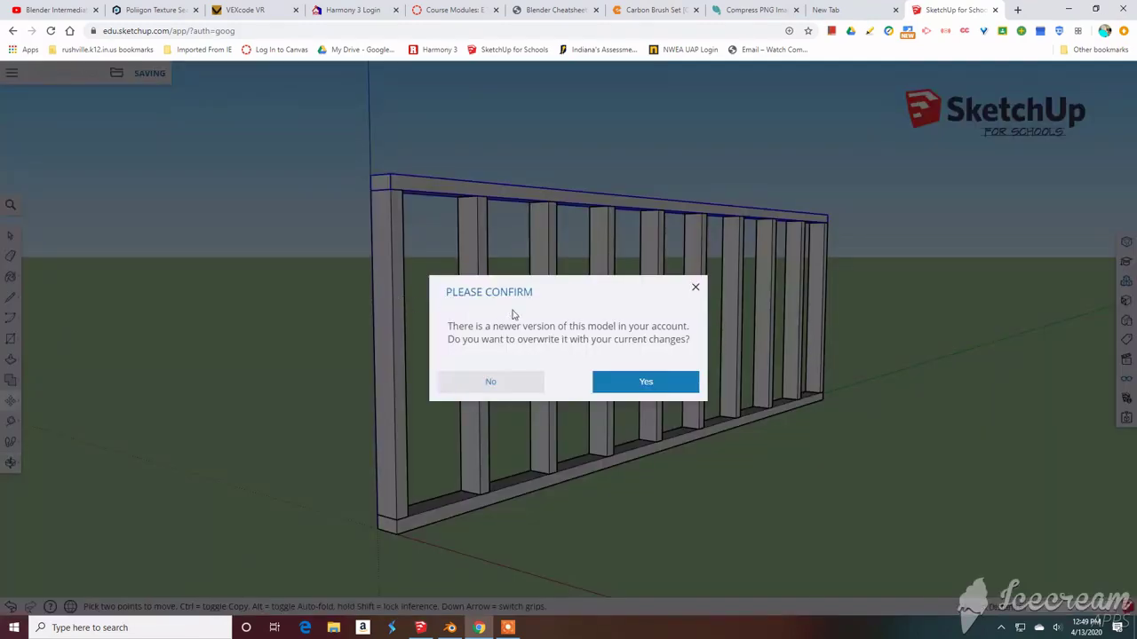
left_click(533, 382)
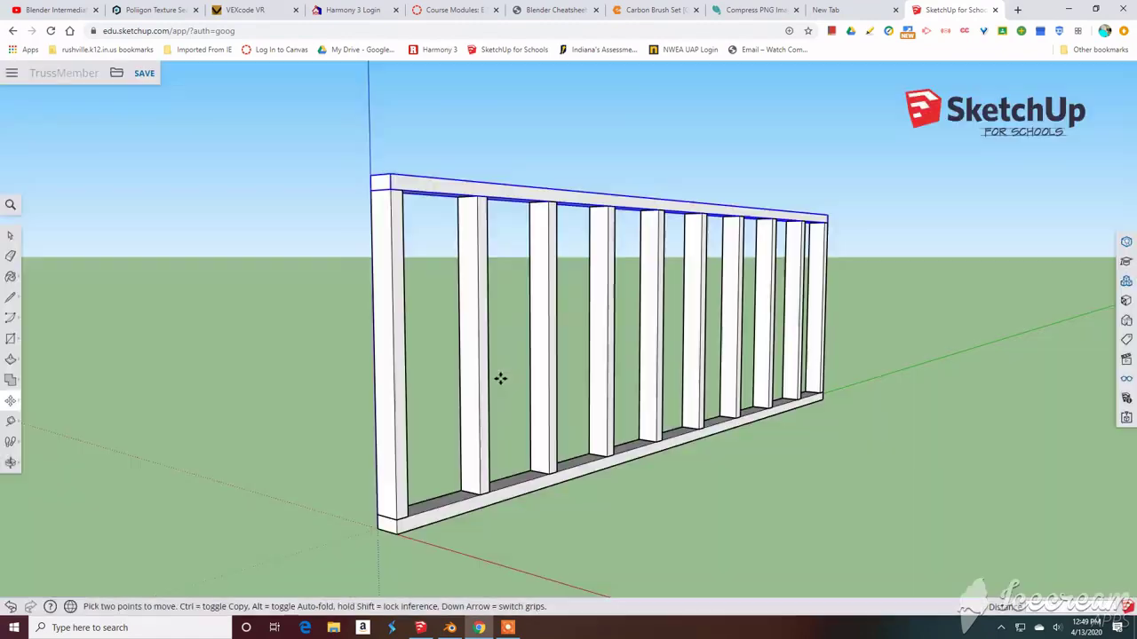
middle_click_drag(521, 293, 591, 338)
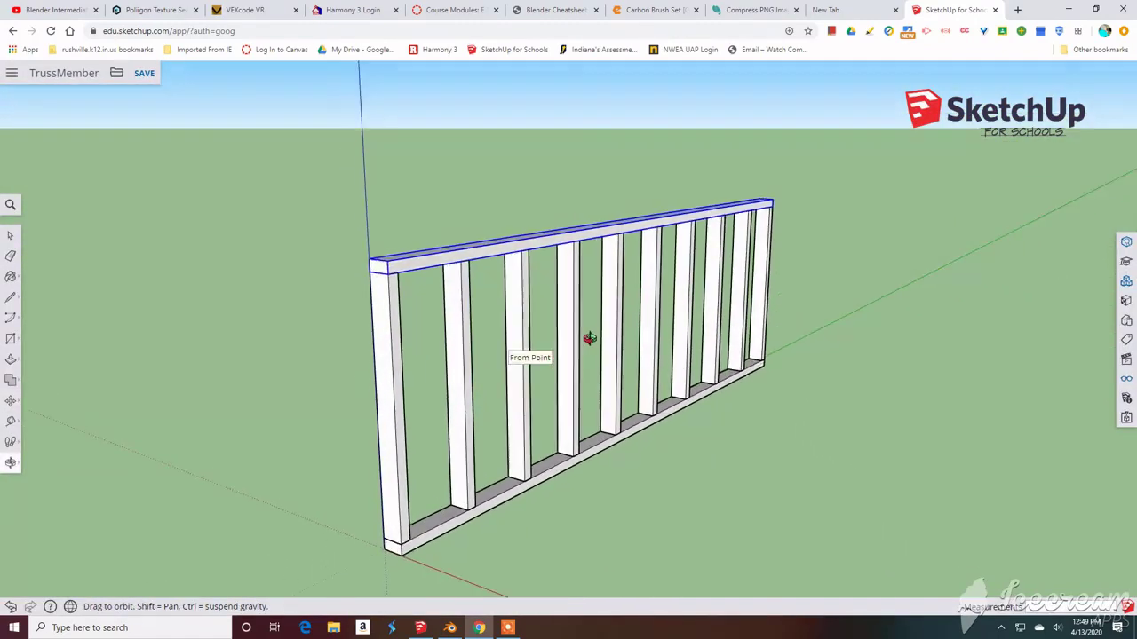
Box-select every piece of the wall frame and make it one group.
scroll(592, 335, "down", 2)
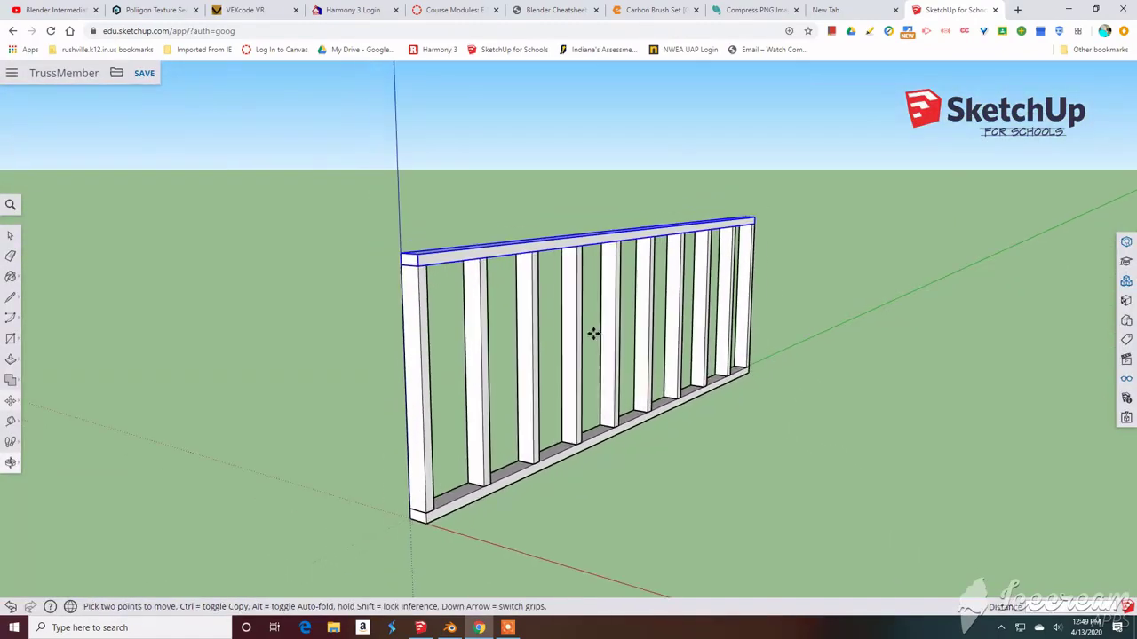
left_click(11, 236)
left_click_drag(340, 162, 817, 535)
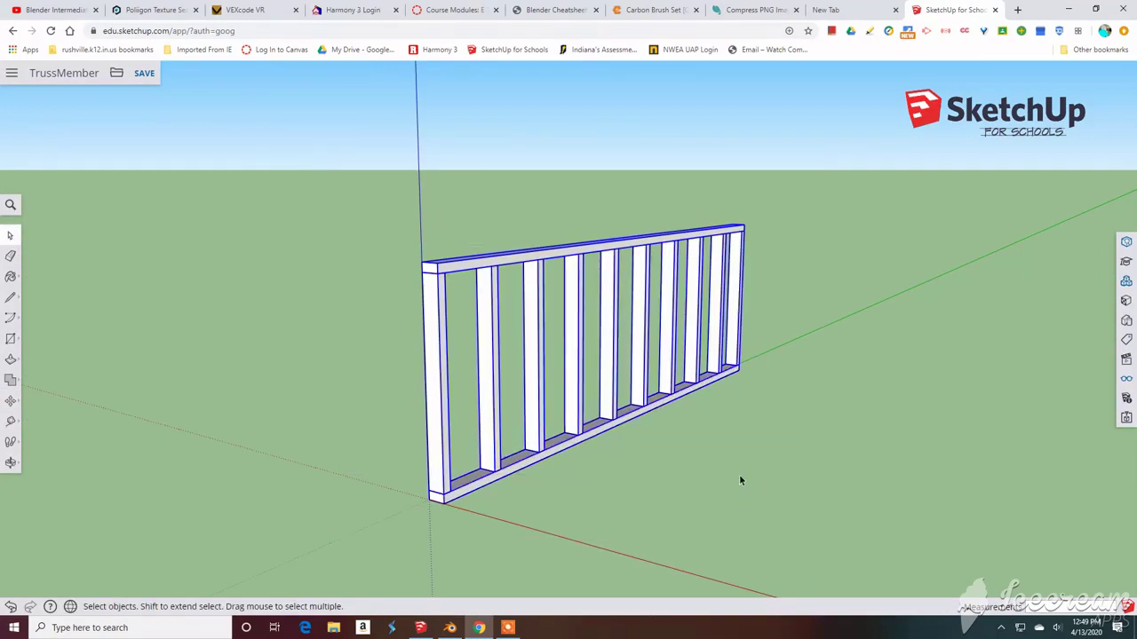
right_click(530, 260)
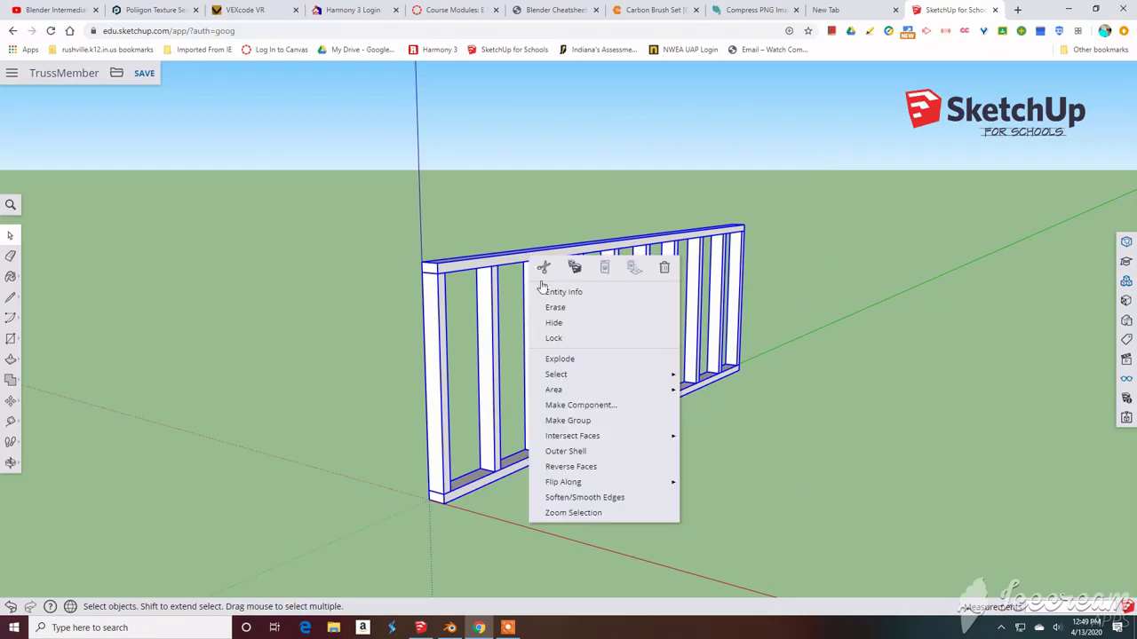
left_click(569, 421)
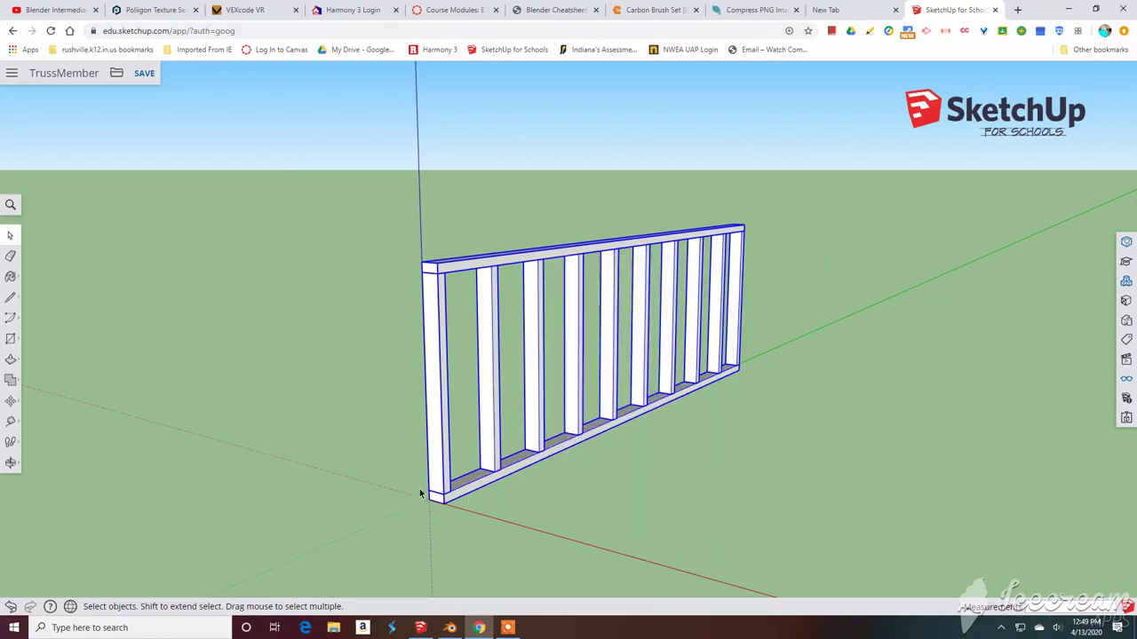
Move the grouped frame so its bottom corner sits on the origin.
left_click(383, 347)
left_click(434, 487)
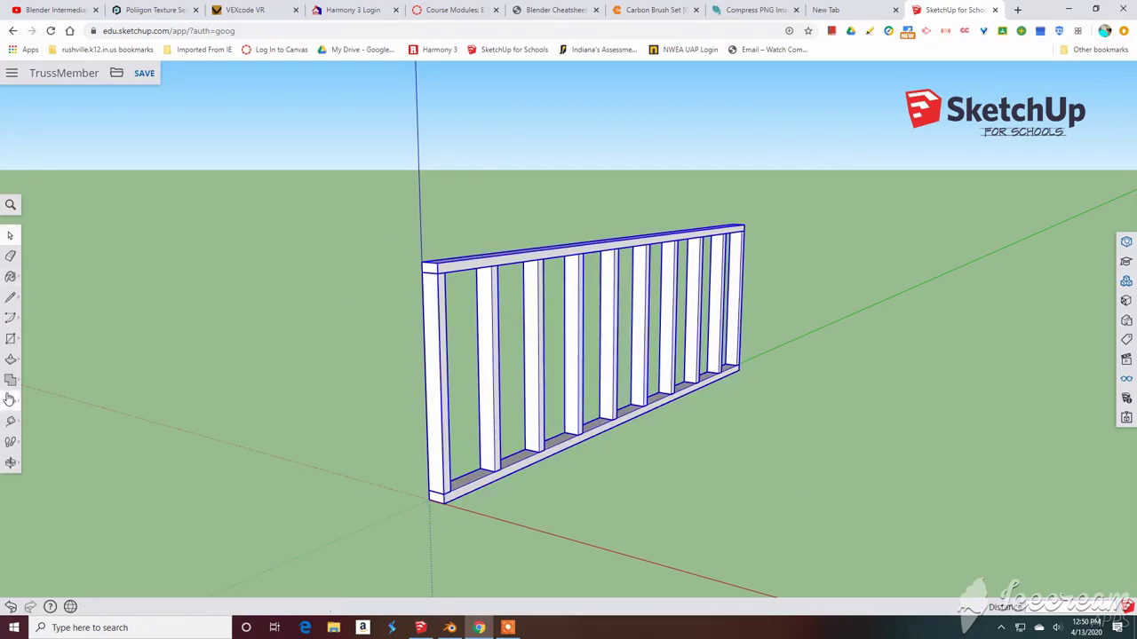
left_click(10, 403)
left_click(444, 502)
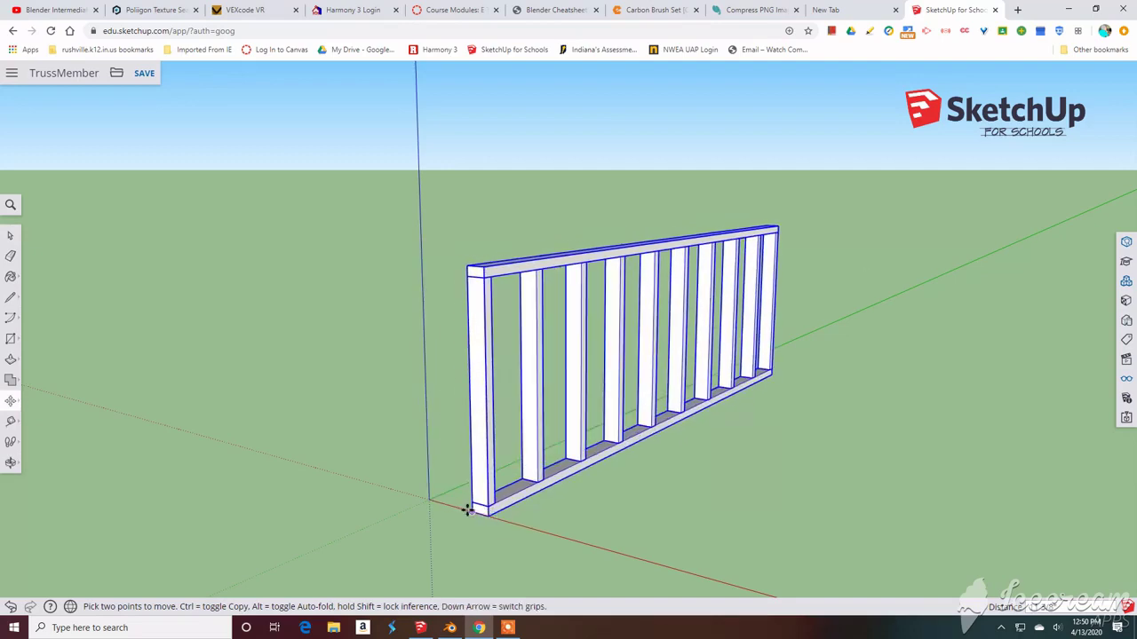
left_click(430, 502)
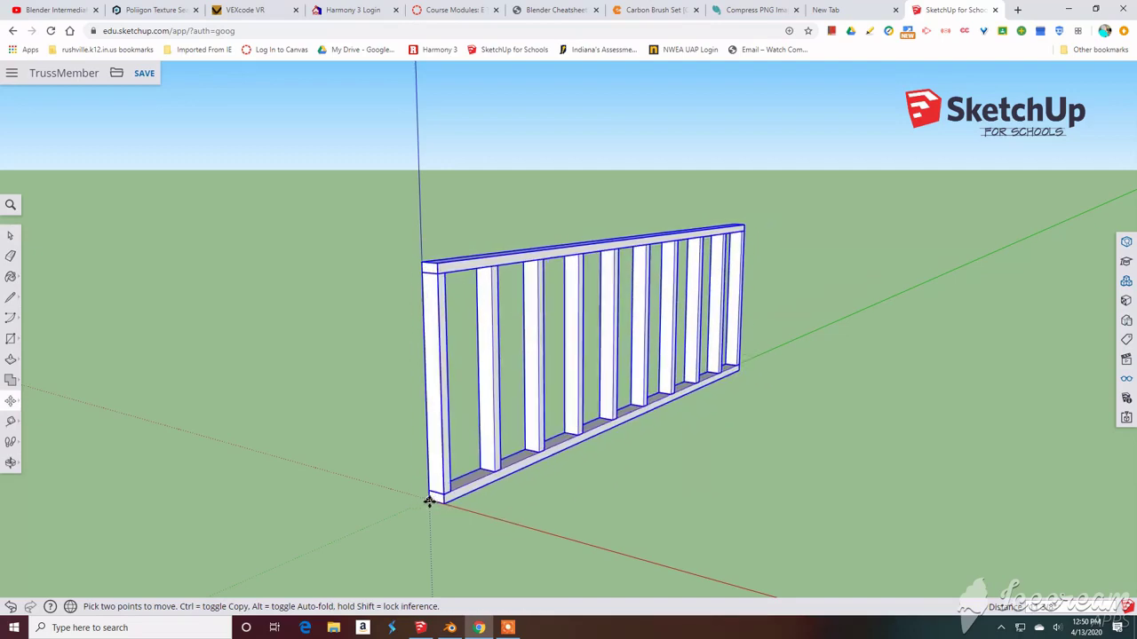
middle_click_drag(430, 502, 801, 441)
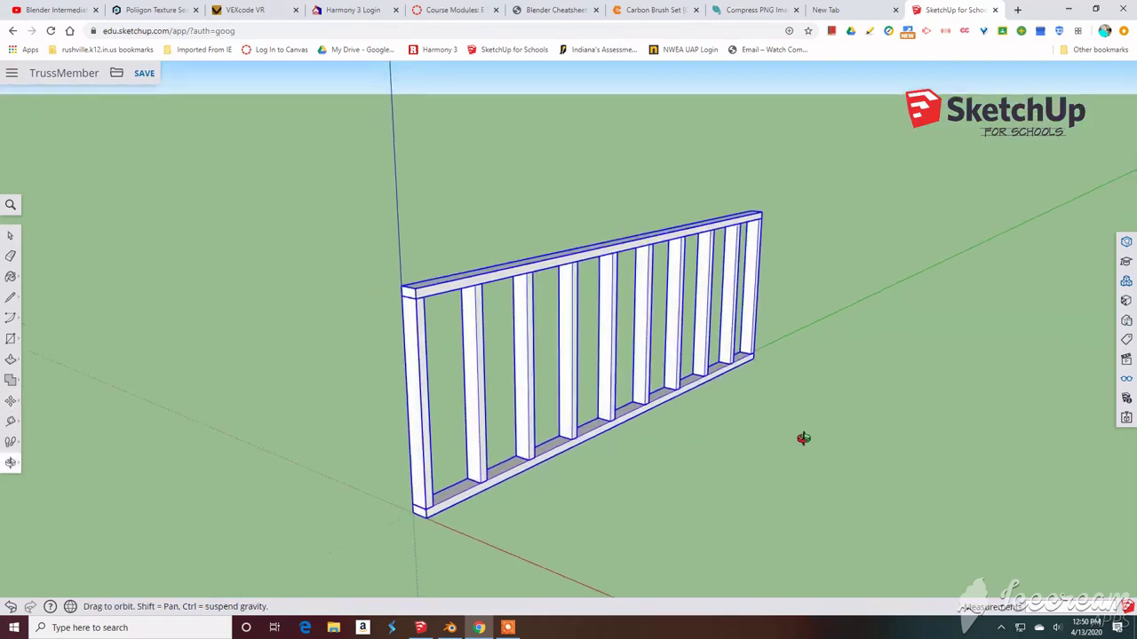
scroll(655, 276, "up", 3)
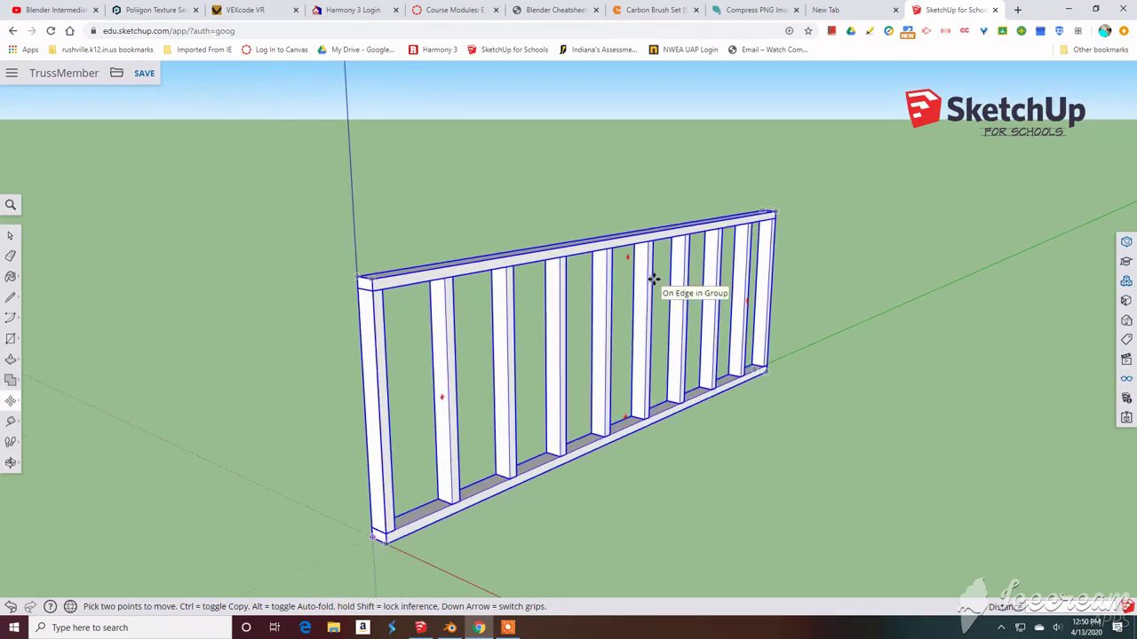
middle_click_drag(649, 292, 631, 256)
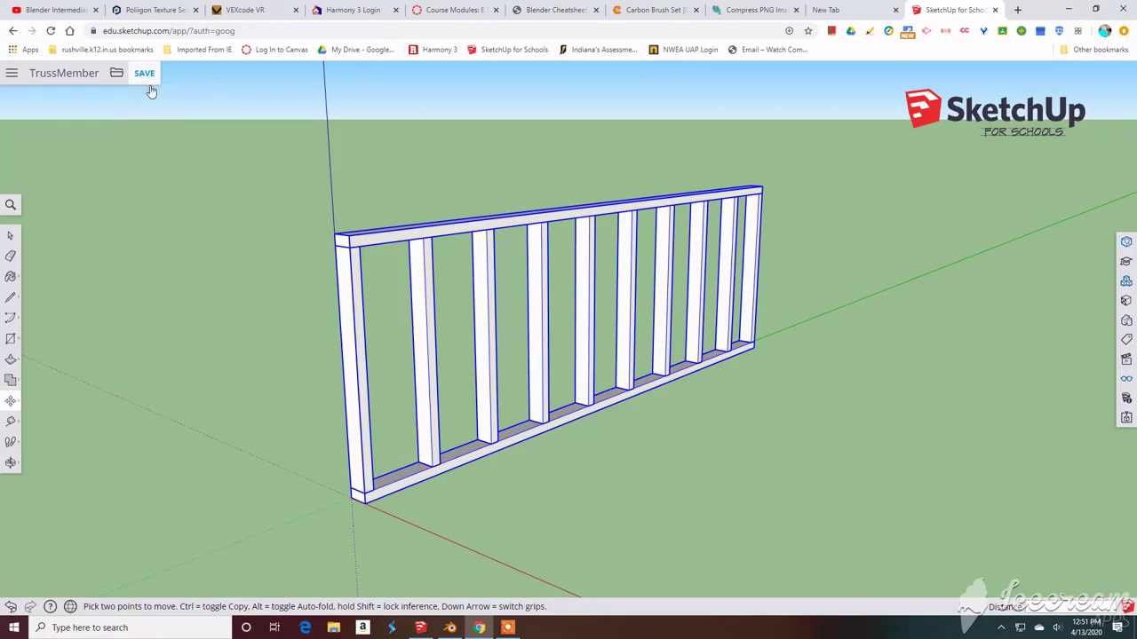
scroll(208, 159, "down", 2)
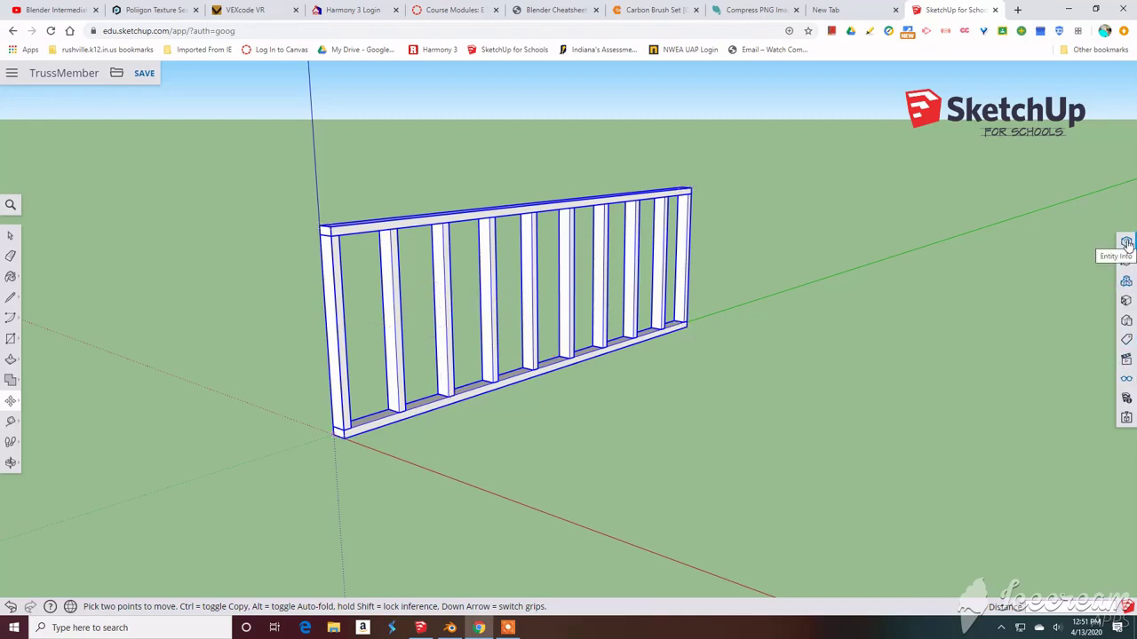
Unhide the last hidden truss from the Display tray and undo the accidental wall frame move.
left_click(1123, 284)
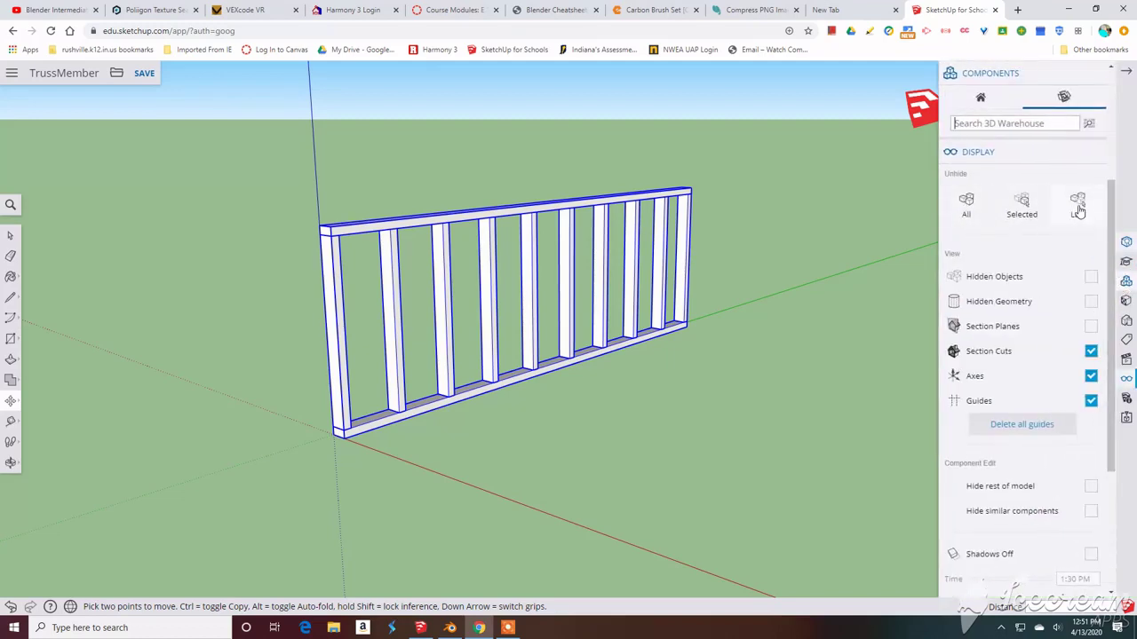
left_click(1077, 208)
left_click(901, 230)
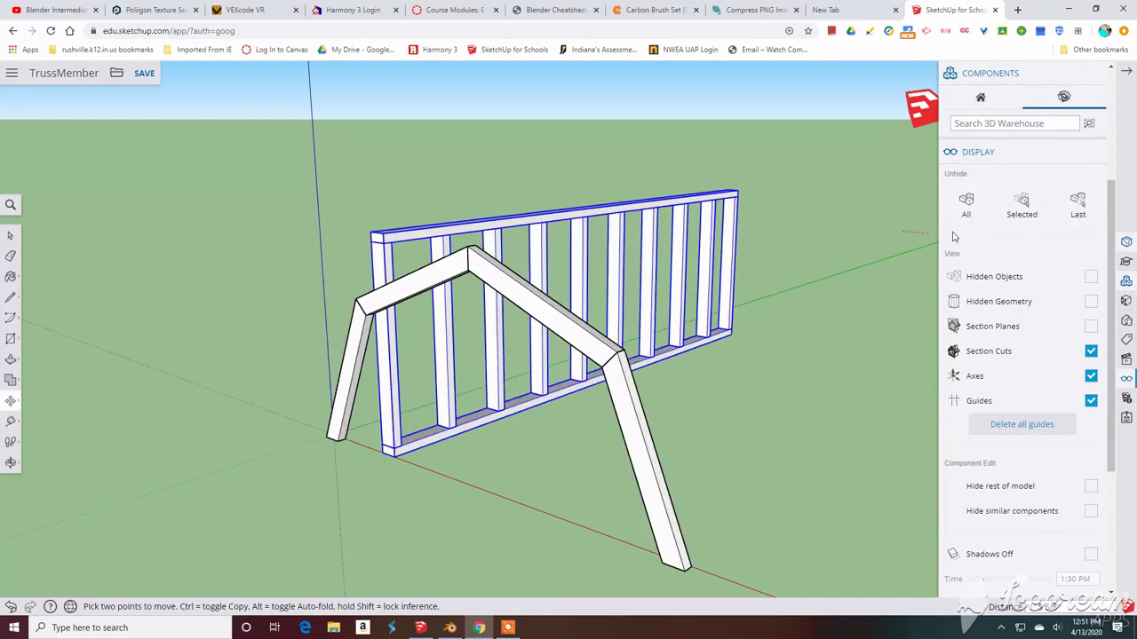
left_click(1125, 76)
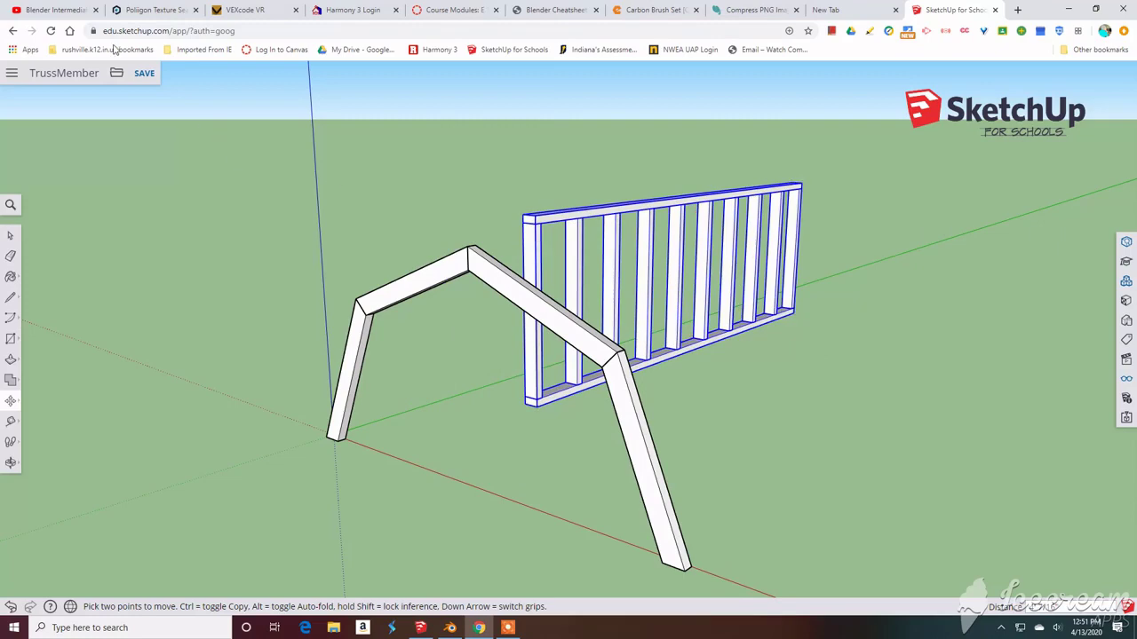
left_click(10, 606)
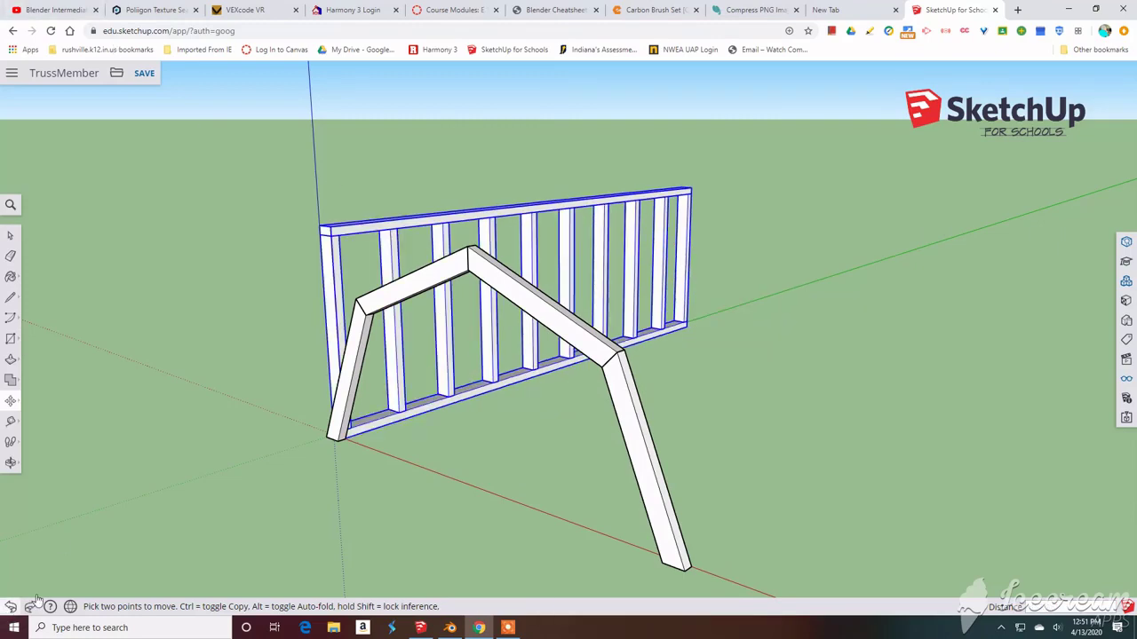
middle_click_drag(470, 427, 500, 346)
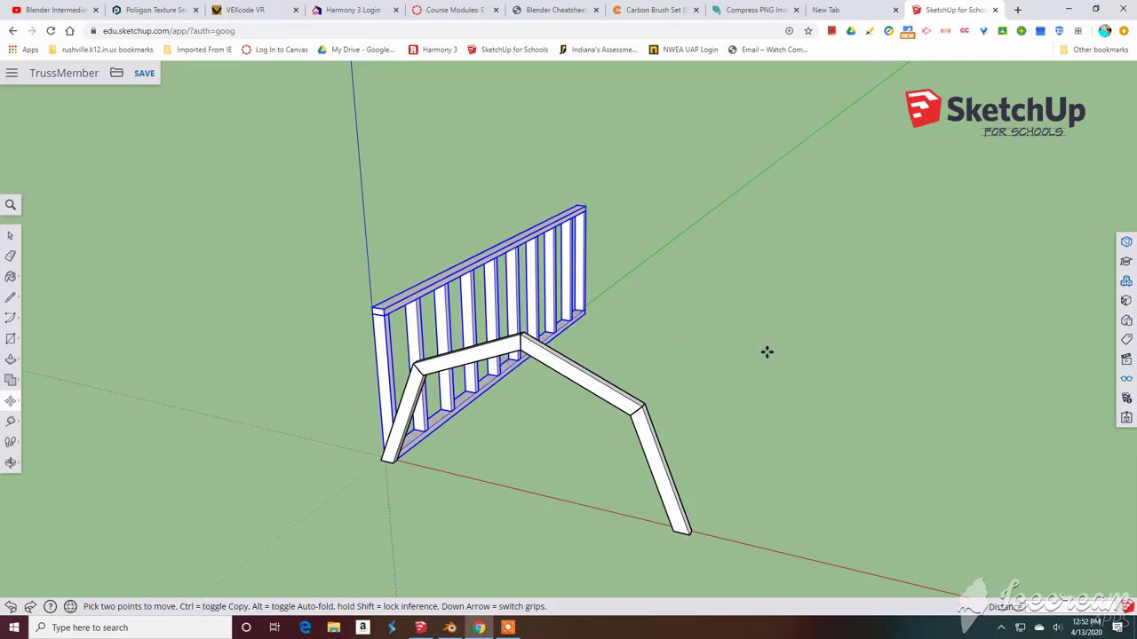
scroll(761, 349, "up", 2)
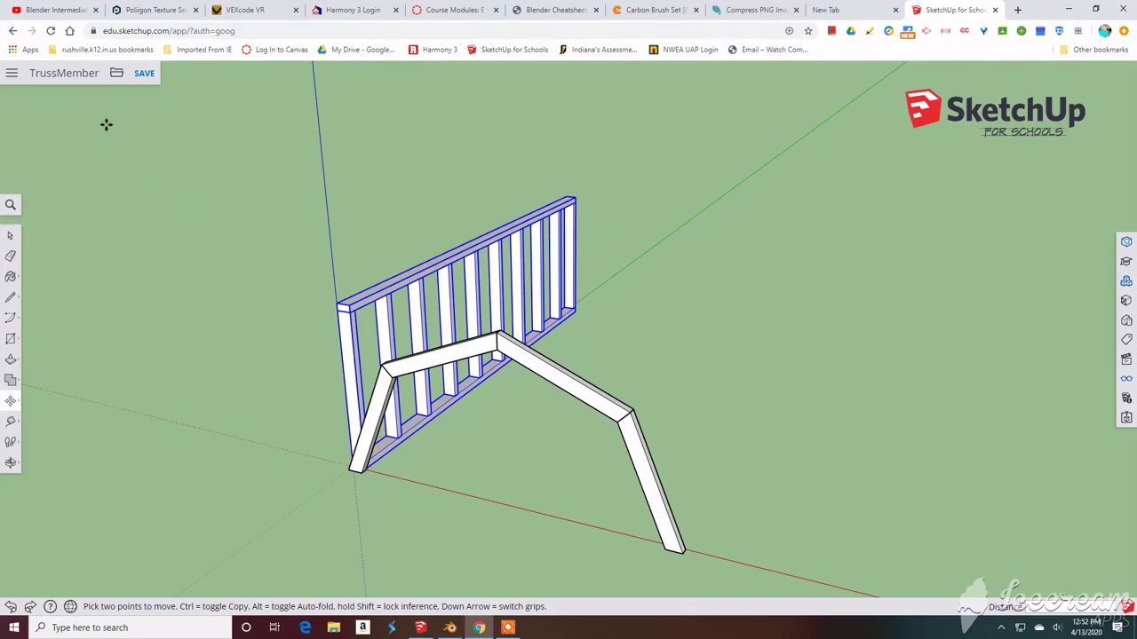
Open the file menu and show the Export submenu's formats.
left_click(115, 74)
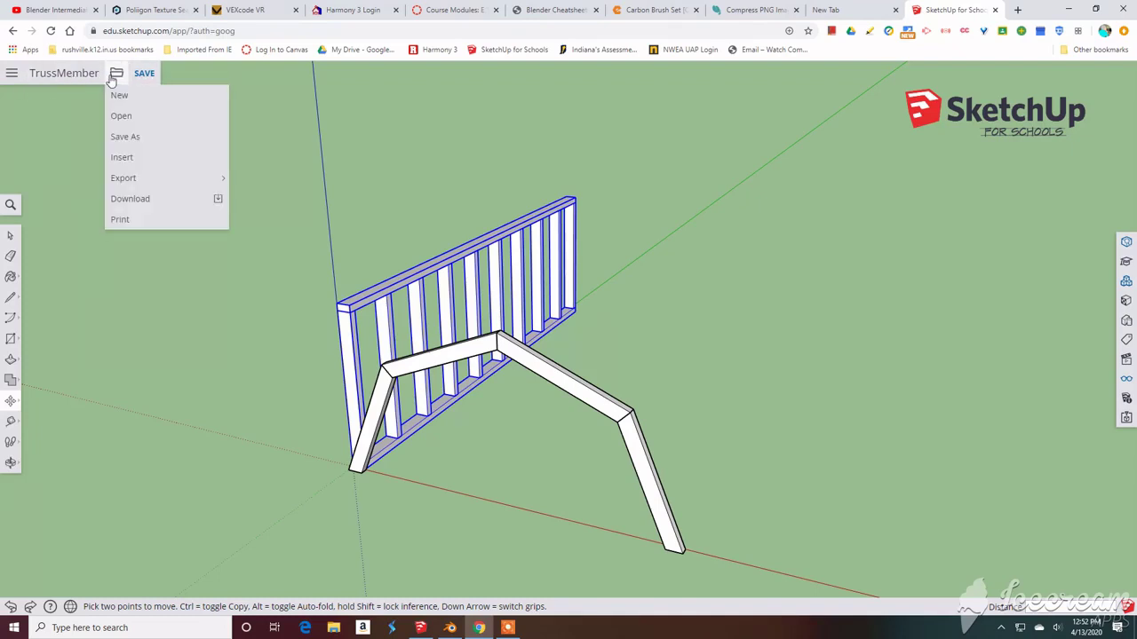
mouse_move(122, 181)
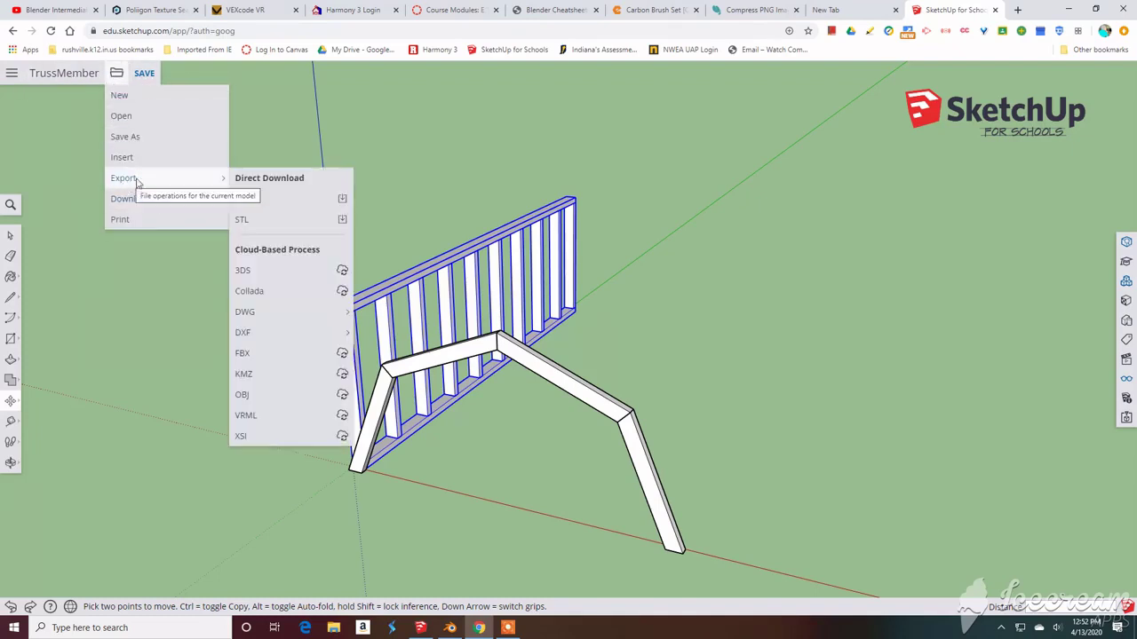